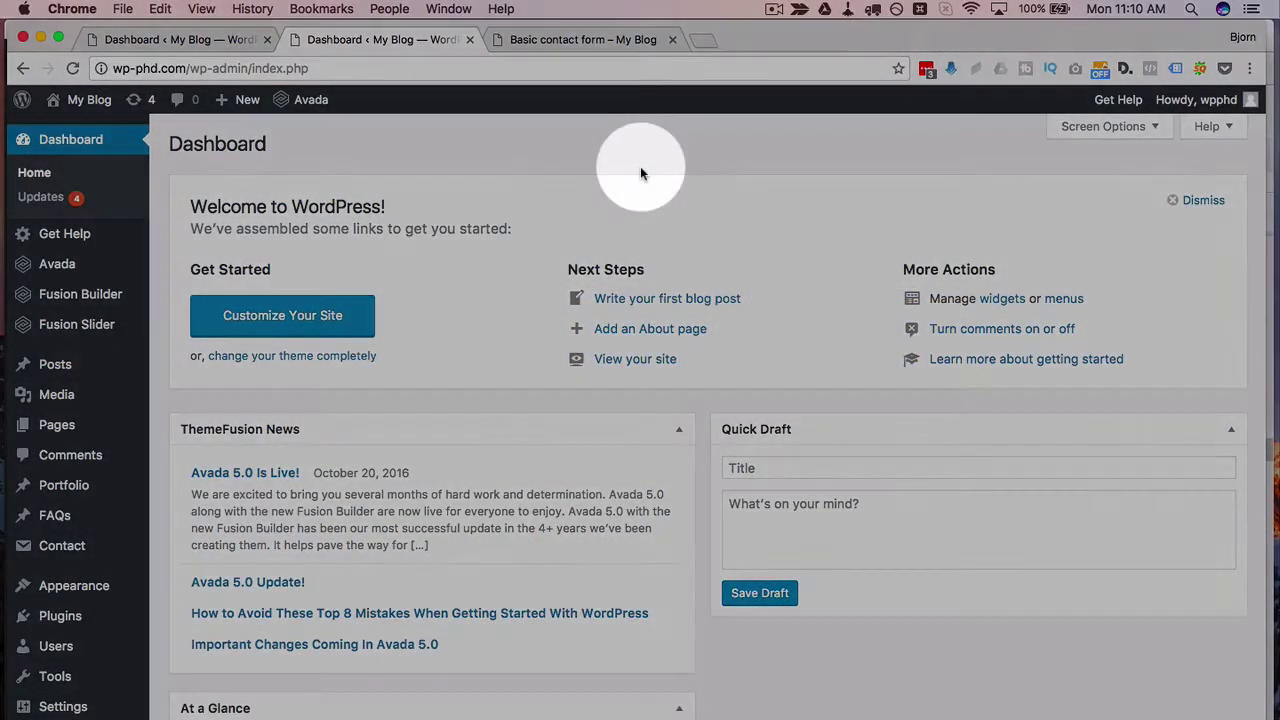
# Step: Try sending the live Basic contact form from its Email field, then return to the admin Dashboard
pyautogui.click(571, 39)
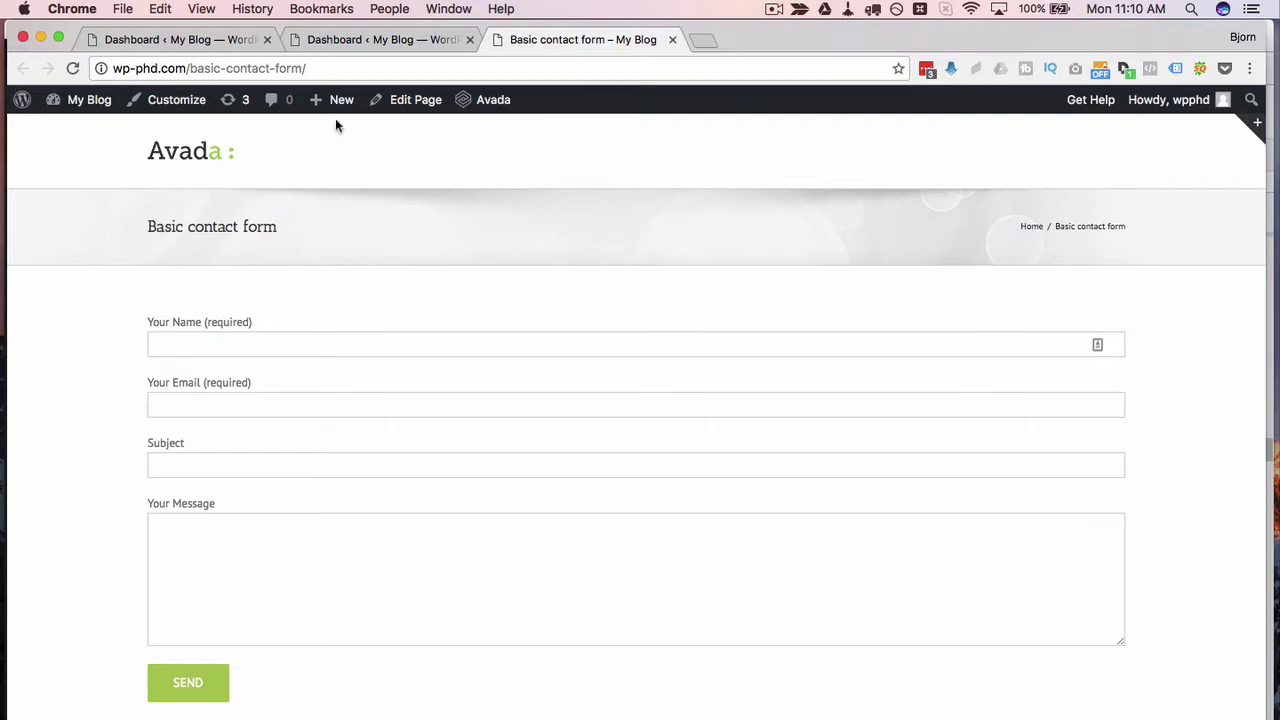
pyautogui.moveTo(356, 103)
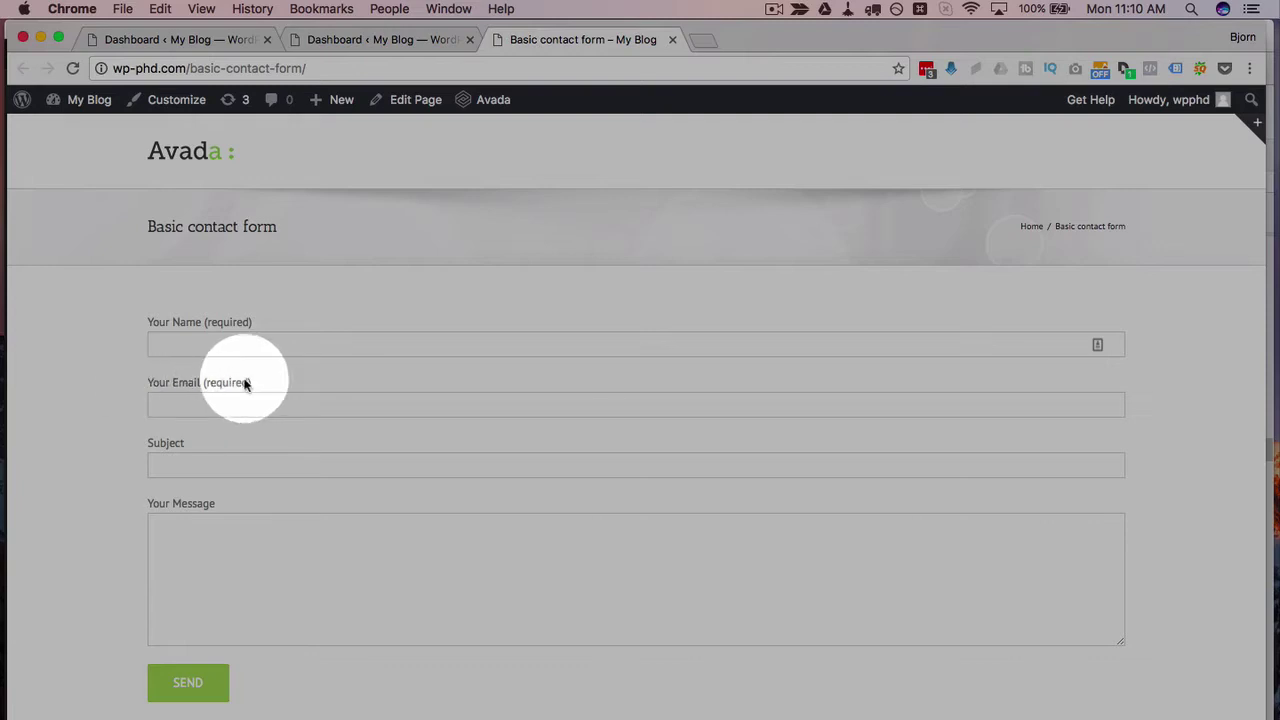
pyautogui.click(192, 406)
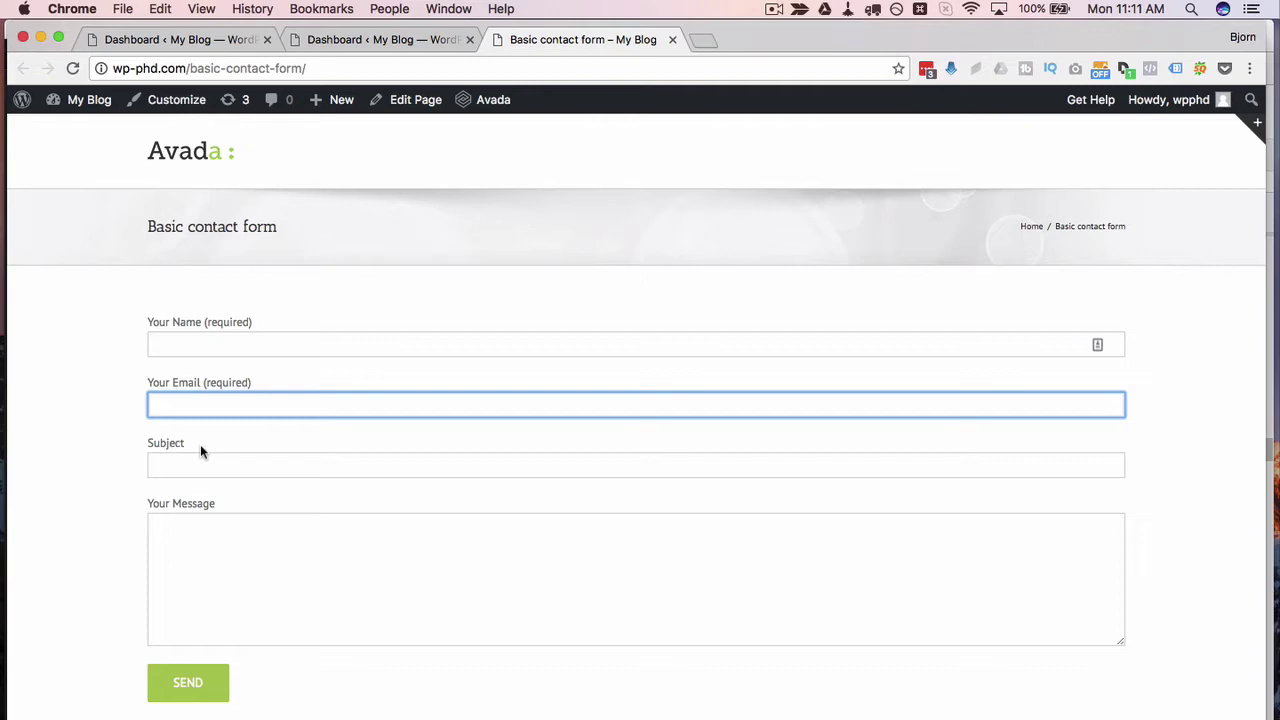
pyautogui.click(197, 678)
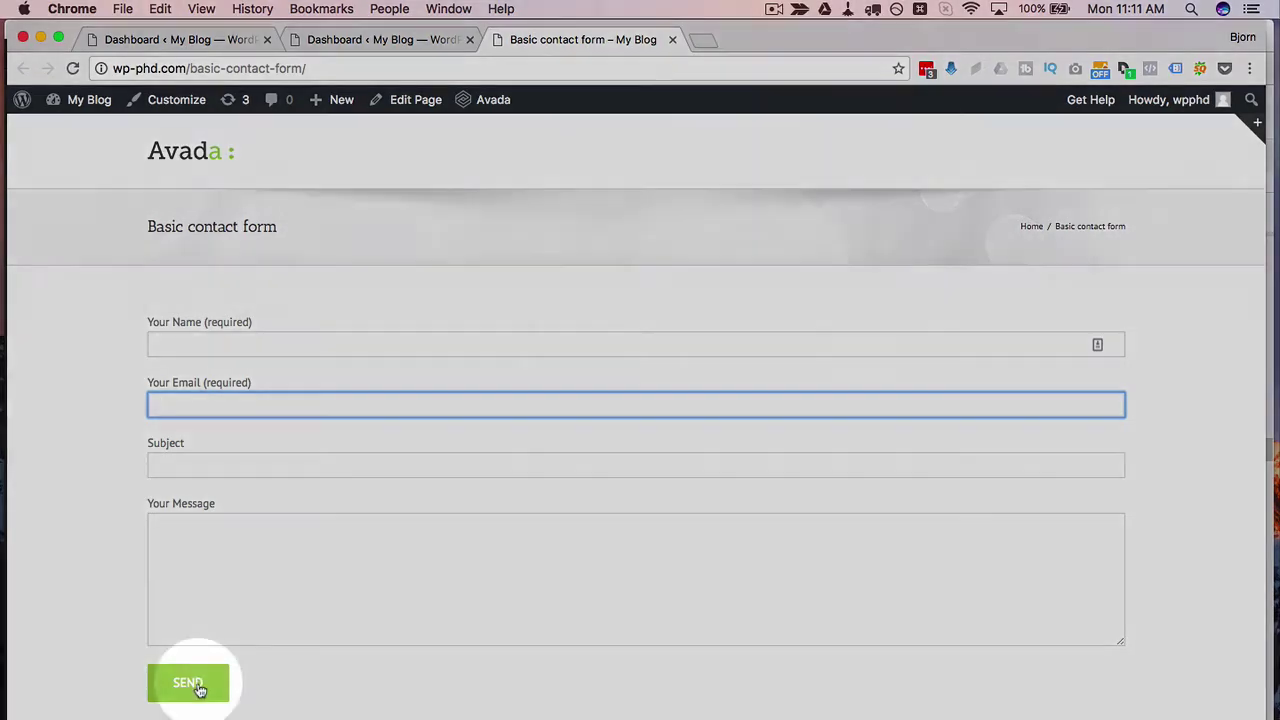
pyautogui.click(447, 168)
pyautogui.click(377, 46)
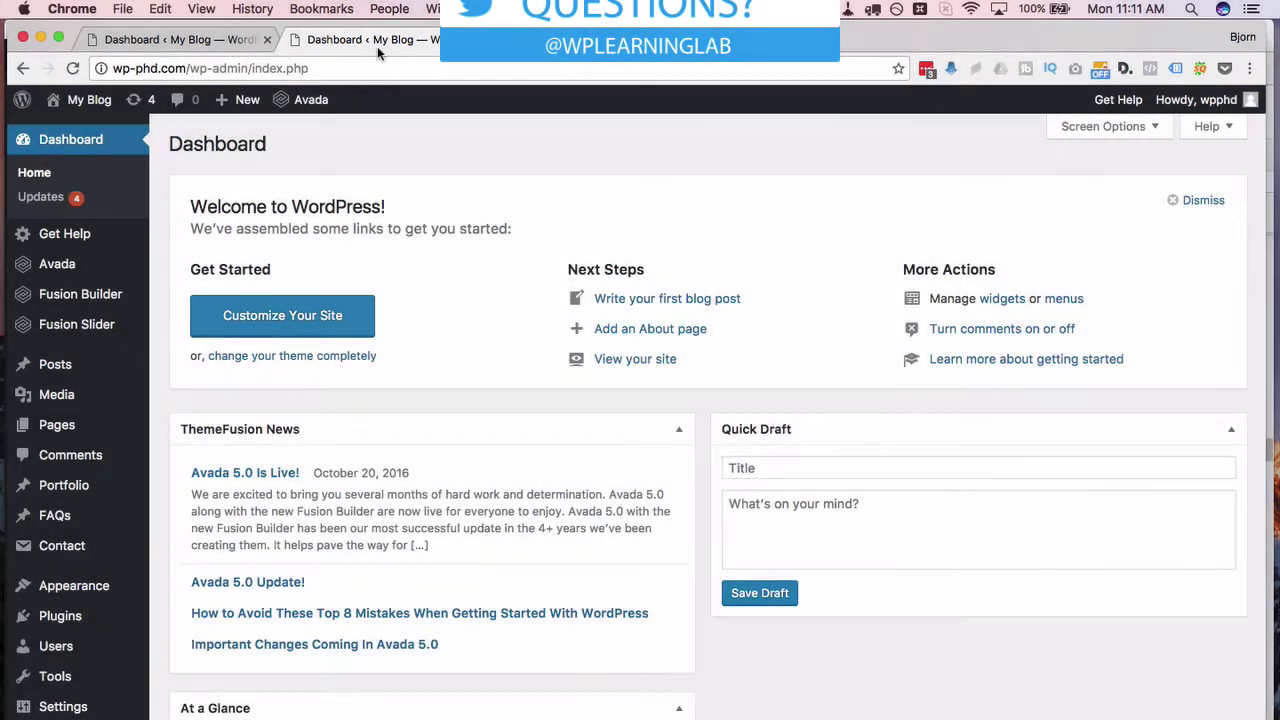
# Step: Close the duplicate Dashboard tab, then install and activate Contact Form 7 Confirm Email Field via search 'contact form 7 email confirmation'
pyautogui.click(267, 41)
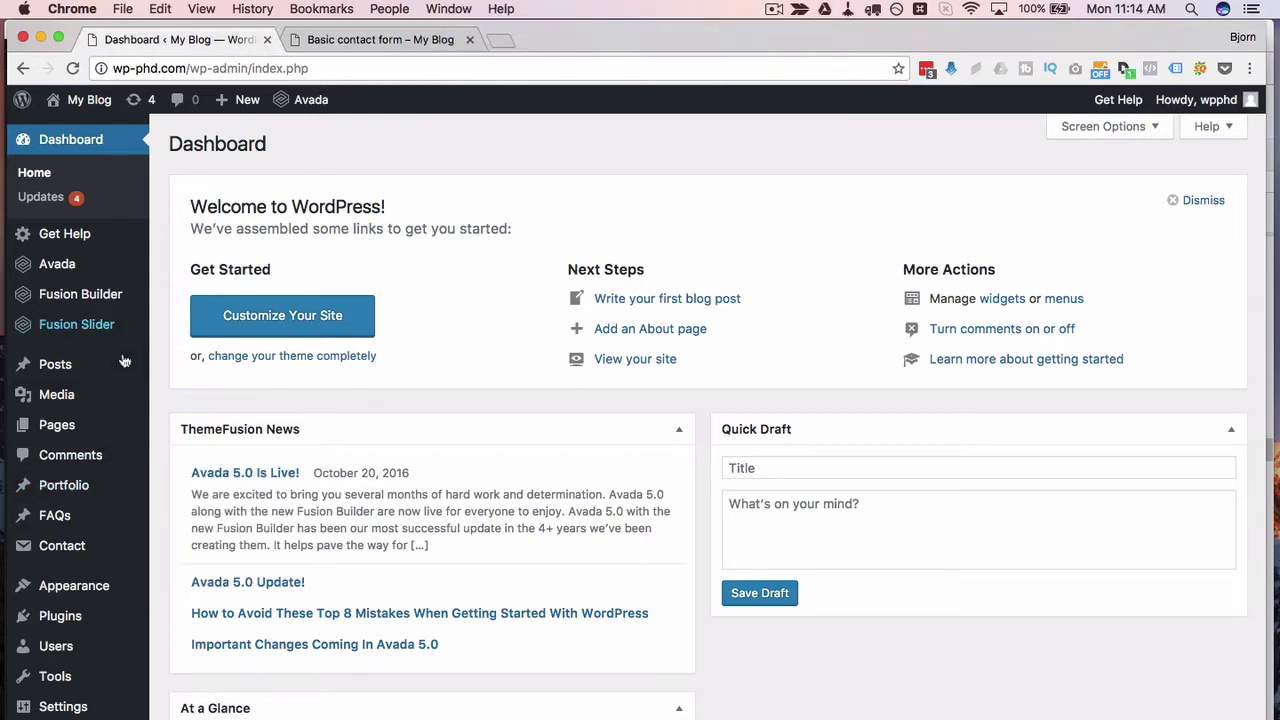
pyautogui.moveTo(62, 615)
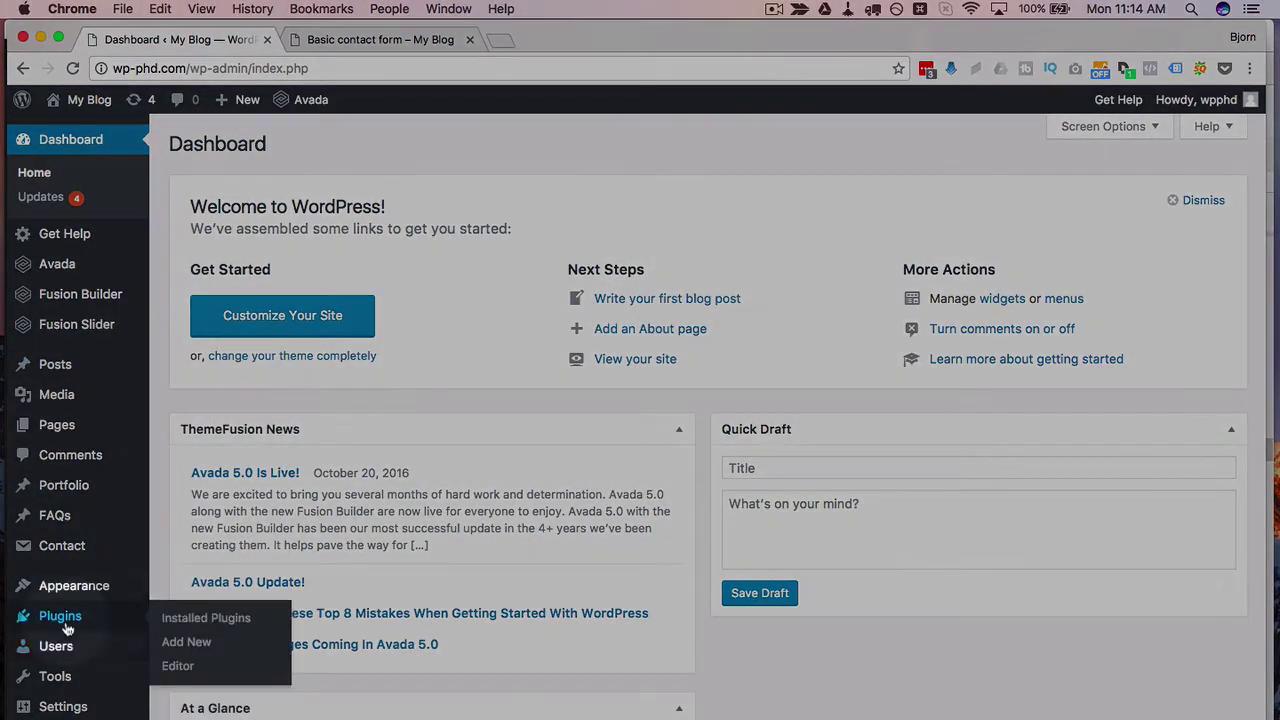
pyautogui.click(190, 645)
pyautogui.click(1105, 186)
pyautogui.write('c')
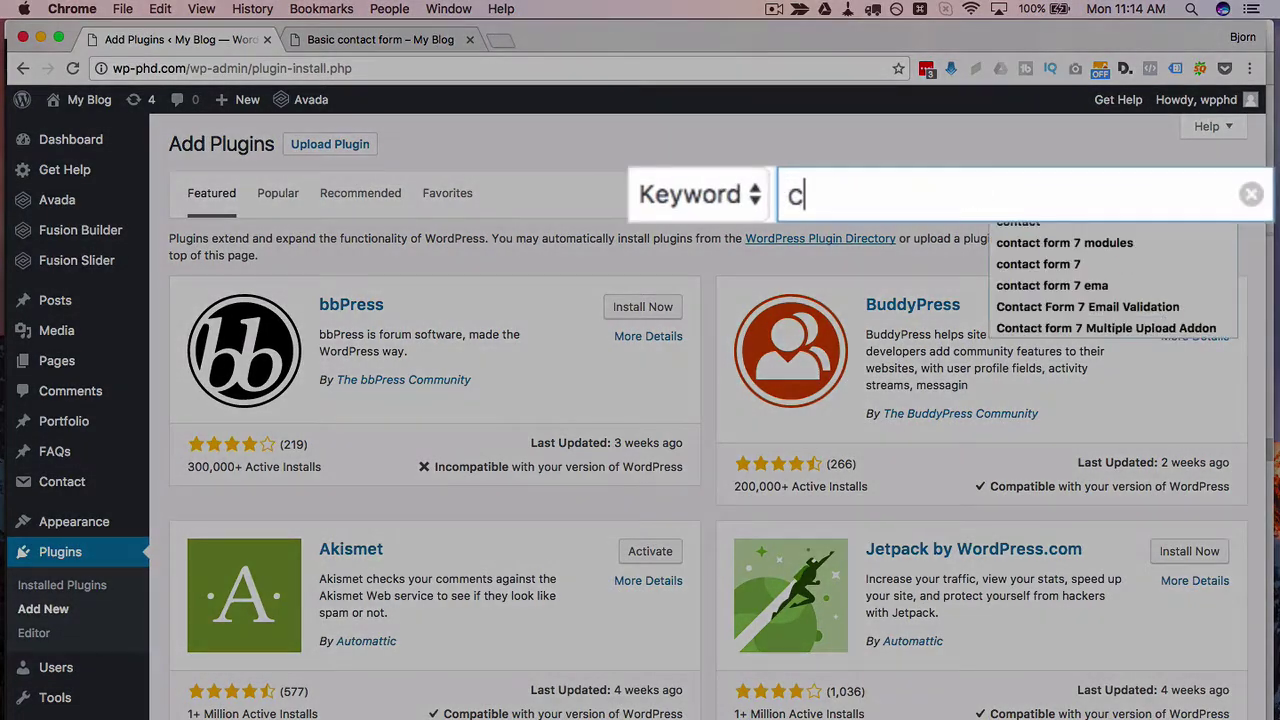
pyautogui.write('ontac')
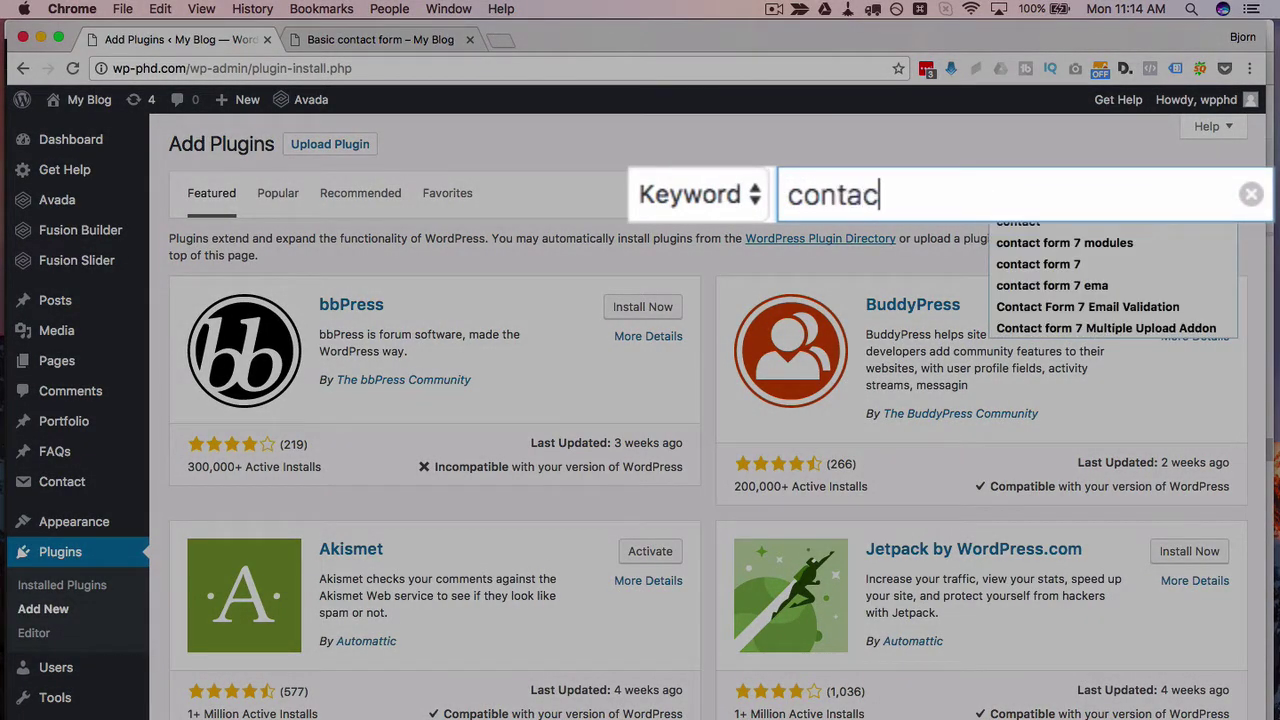
pyautogui.write('t form 7 email ')
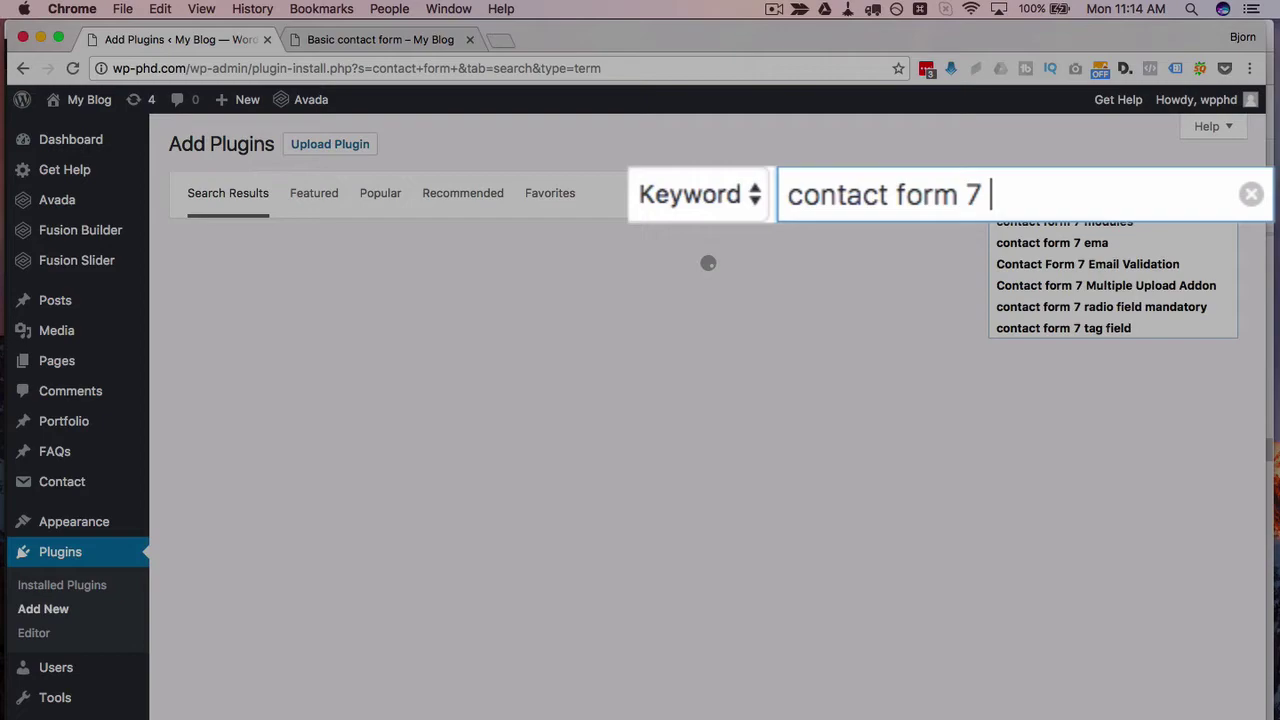
pyautogui.write('confirmation')
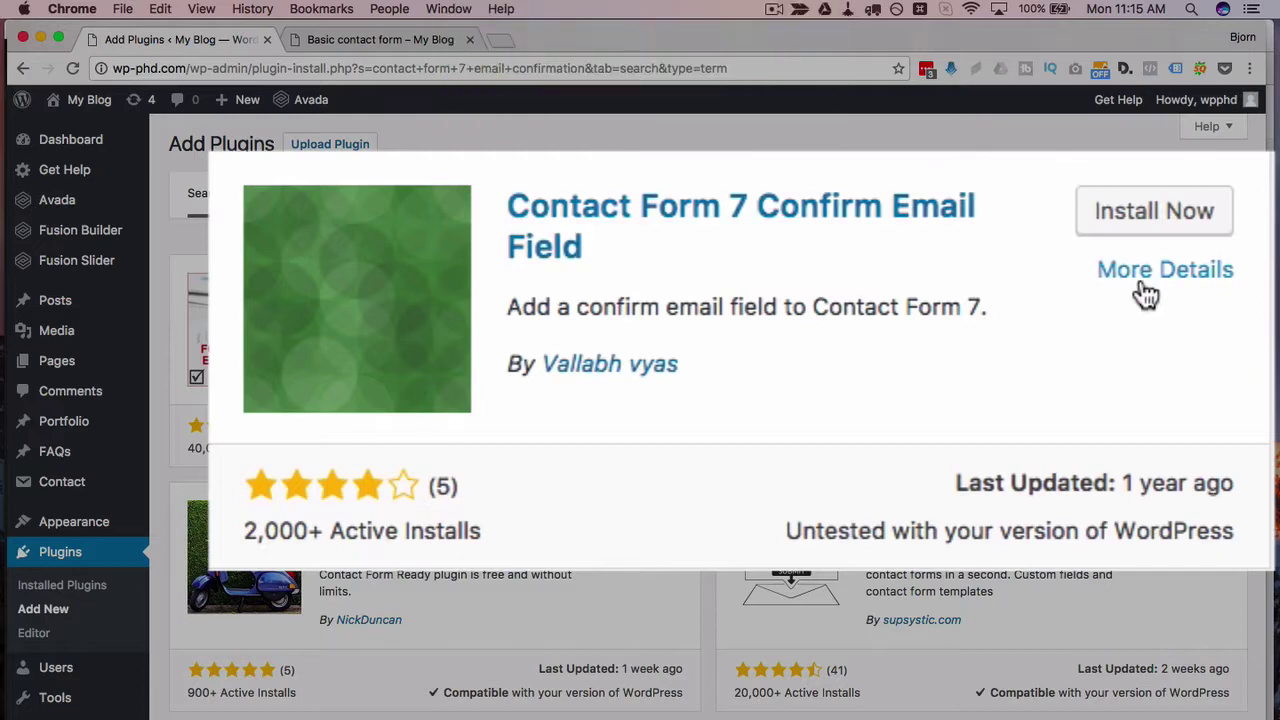
pyautogui.click(1199, 289)
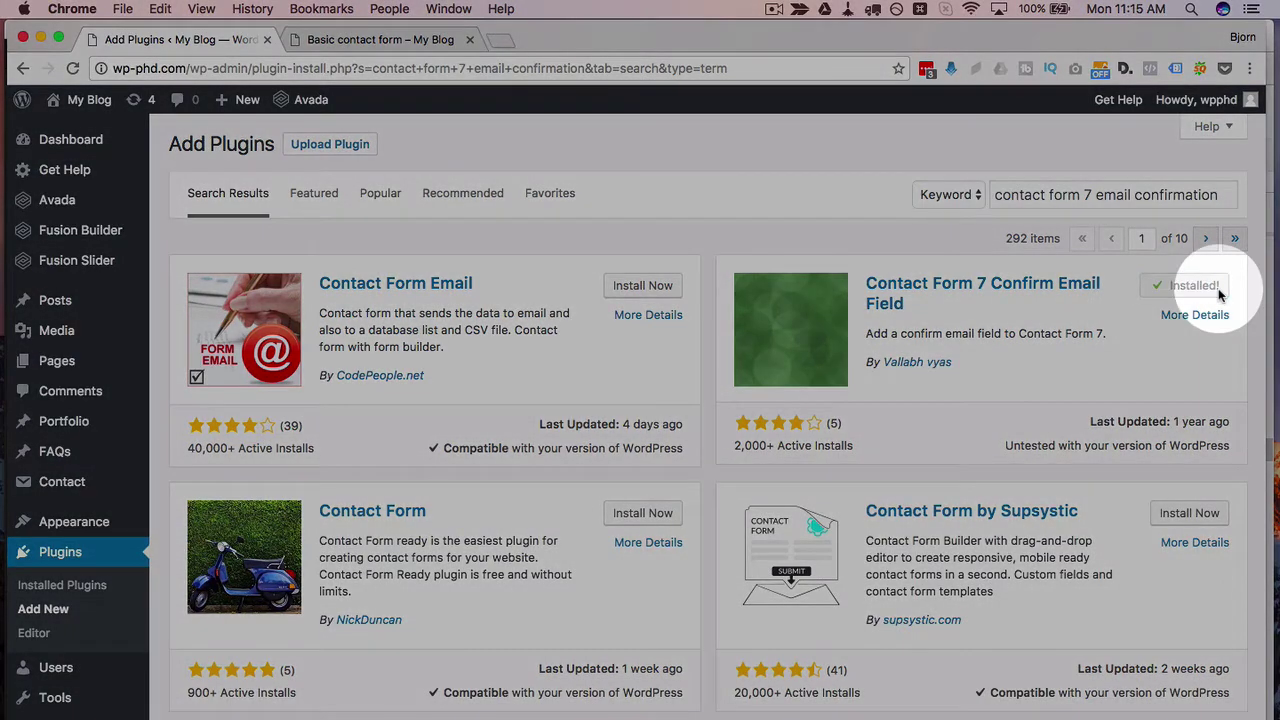
pyautogui.click(1200, 291)
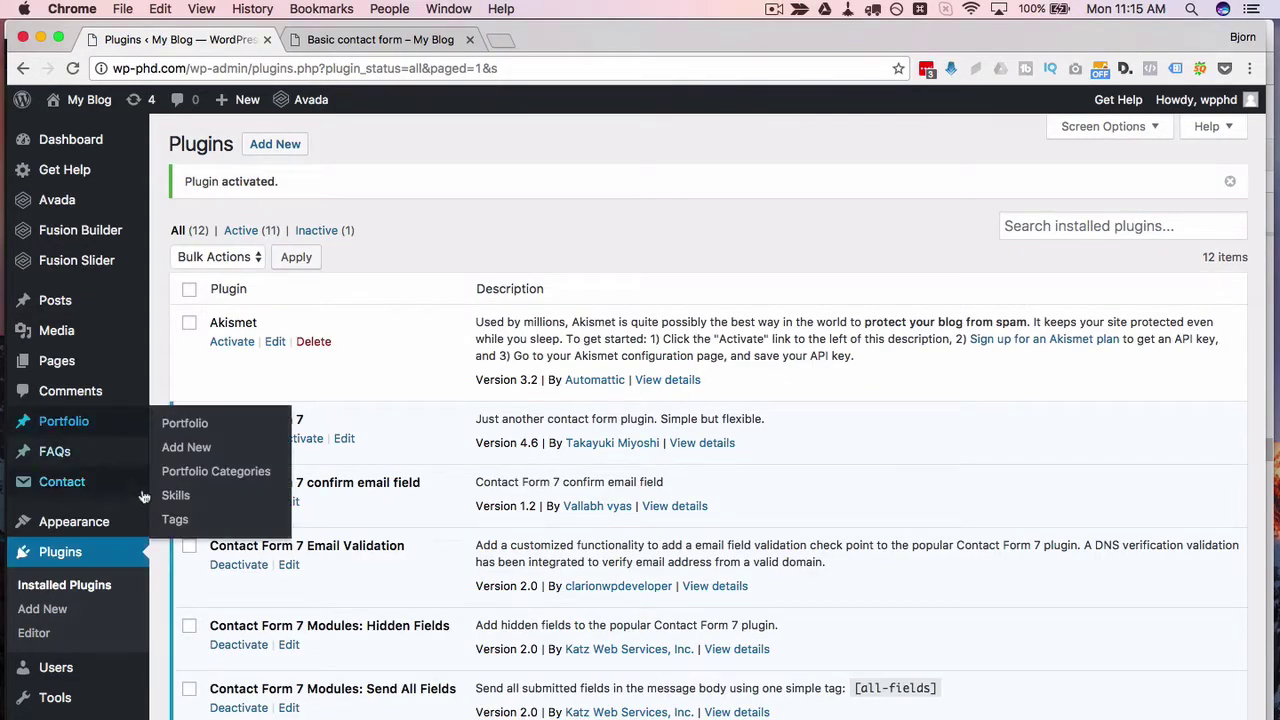
# Step: Open the Basic contact form for editing and duplicate its email label block below the original
pyautogui.moveTo(52, 490)
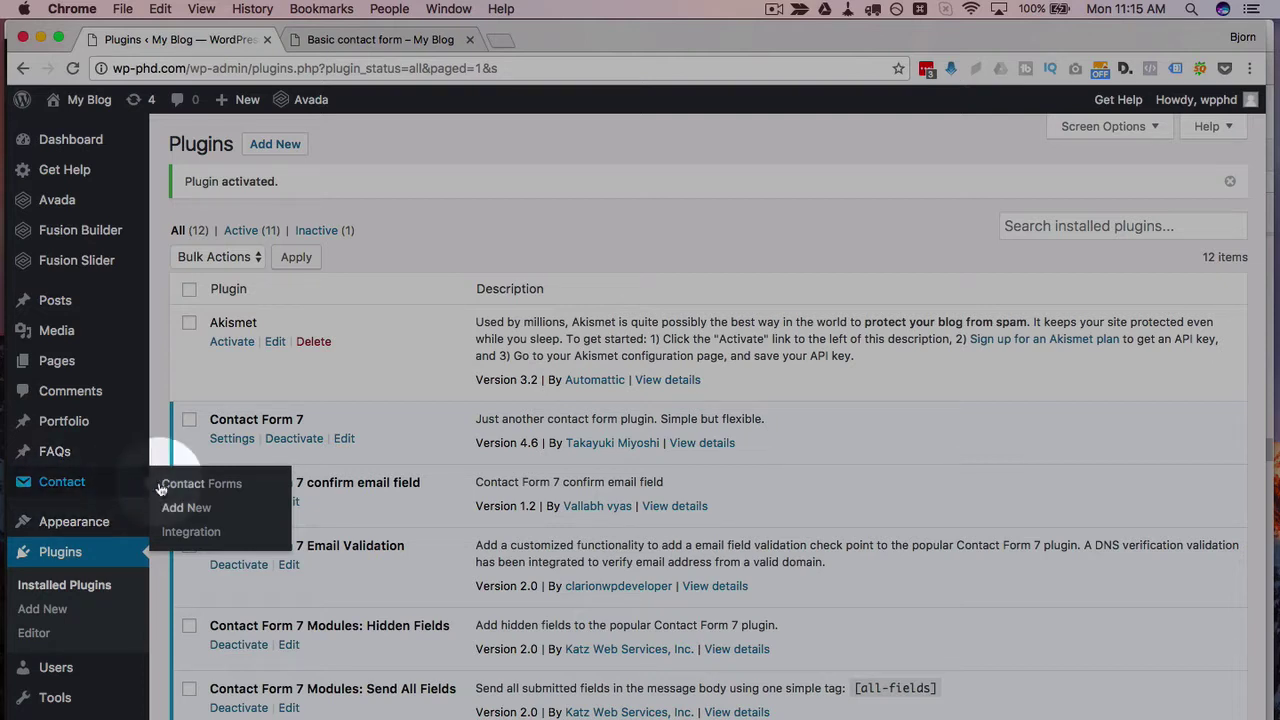
pyautogui.click(207, 486)
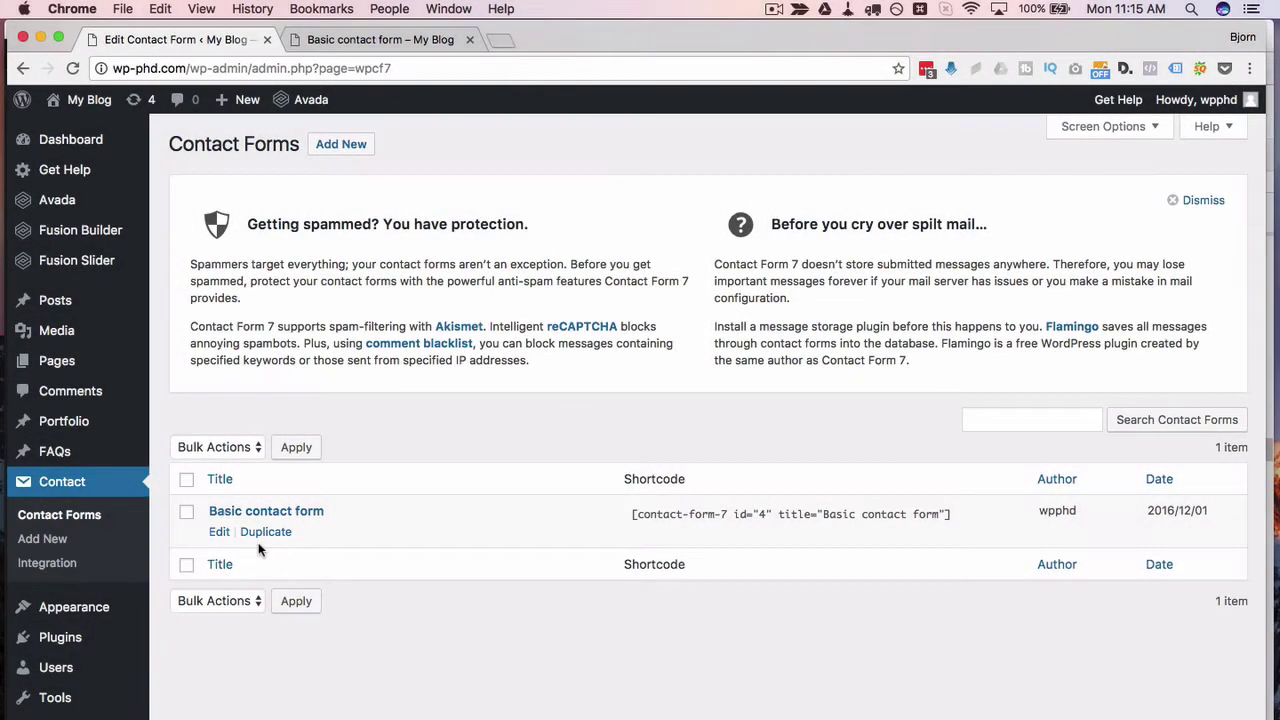
pyautogui.click(218, 532)
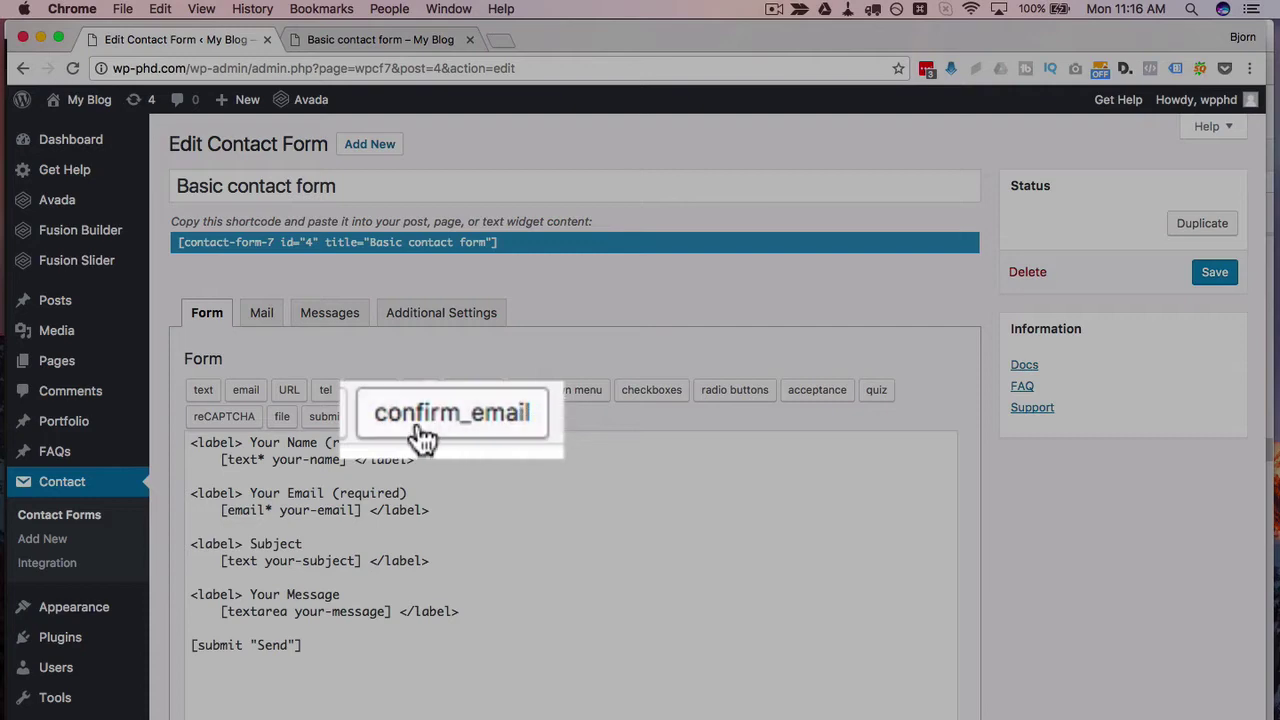
pyautogui.click(431, 510)
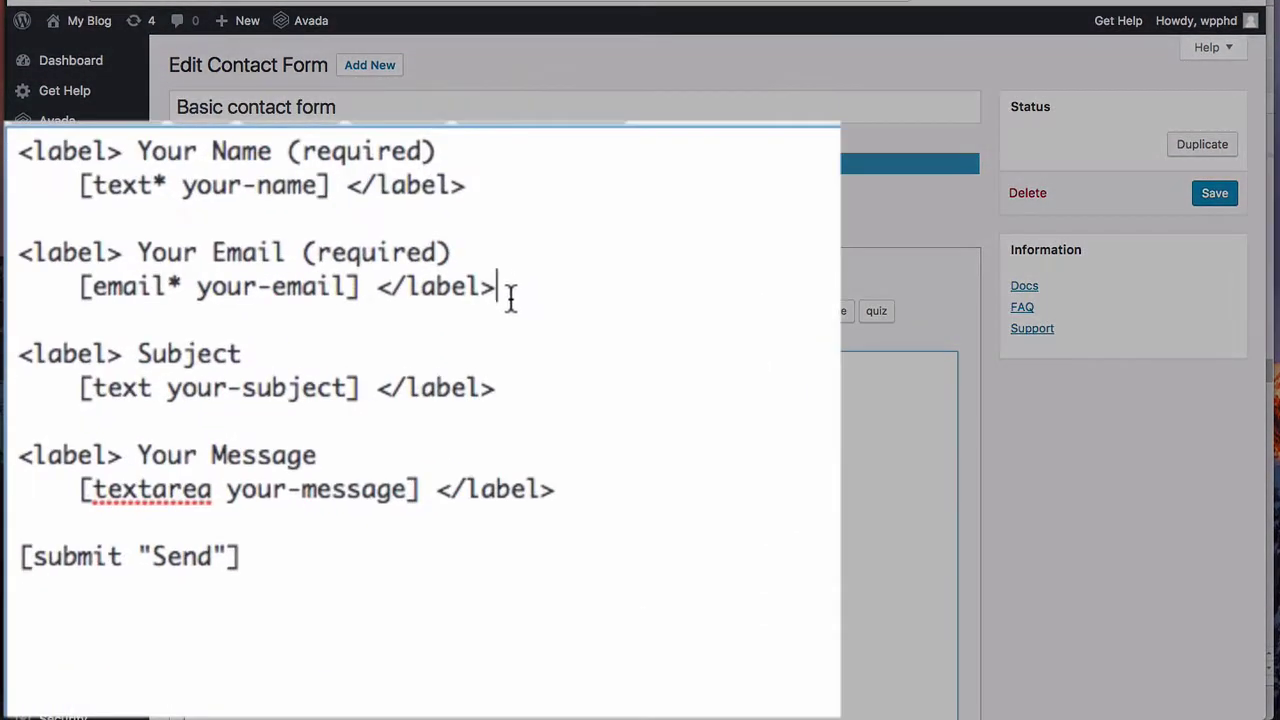
pyautogui.moveTo(431, 505); pyautogui.dragTo(191, 488)
pyautogui.hotkey('ctrl', 'c')
pyautogui.click(527, 289)
pyautogui.press('Return')
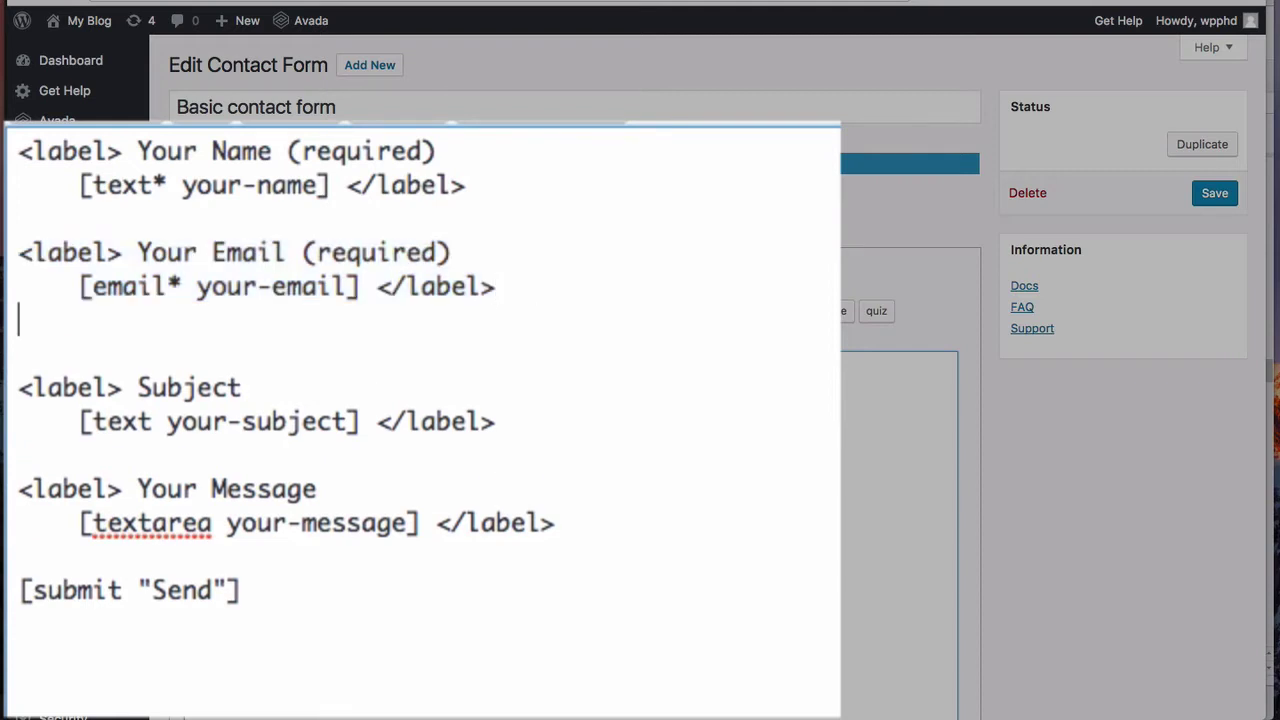
pyautogui.press('Return')
pyautogui.hotkey('ctrl', 'v')
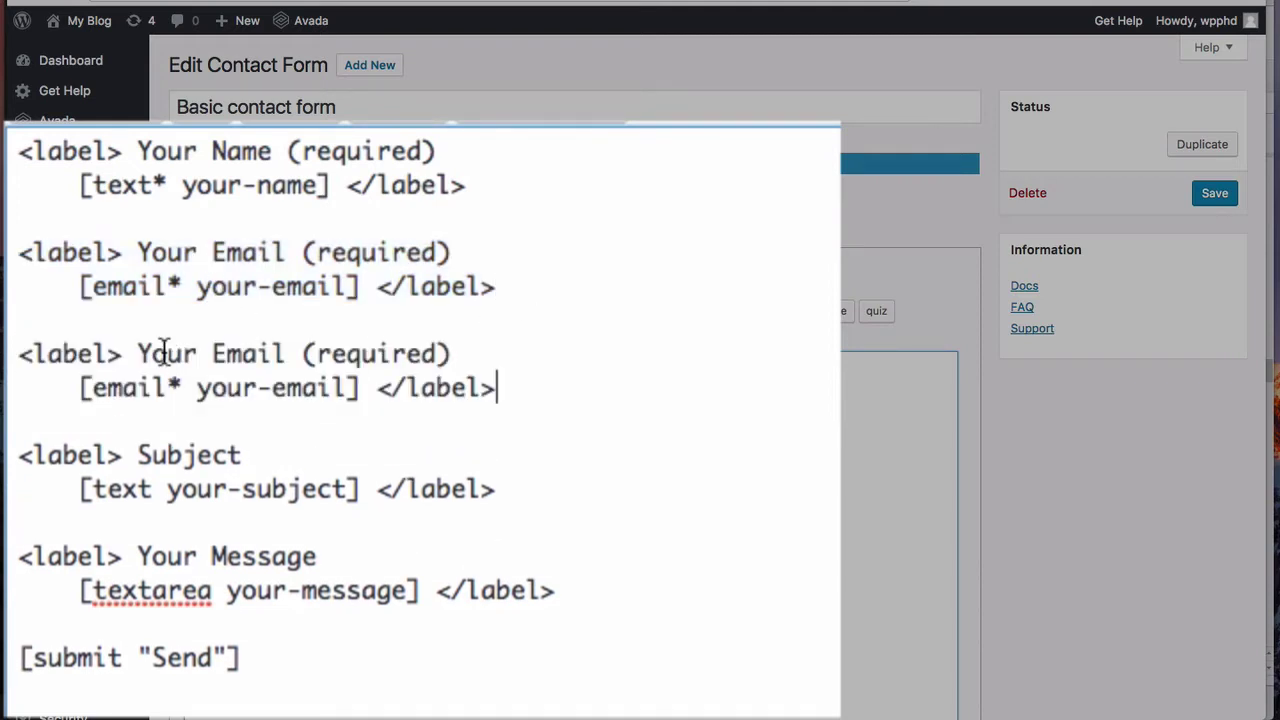
# Step: Relabel the copy 'Please confirm your email (required)' and delete its copied email tag
pyautogui.doubleClick(165, 353)
pyautogui.write('Please cofr')
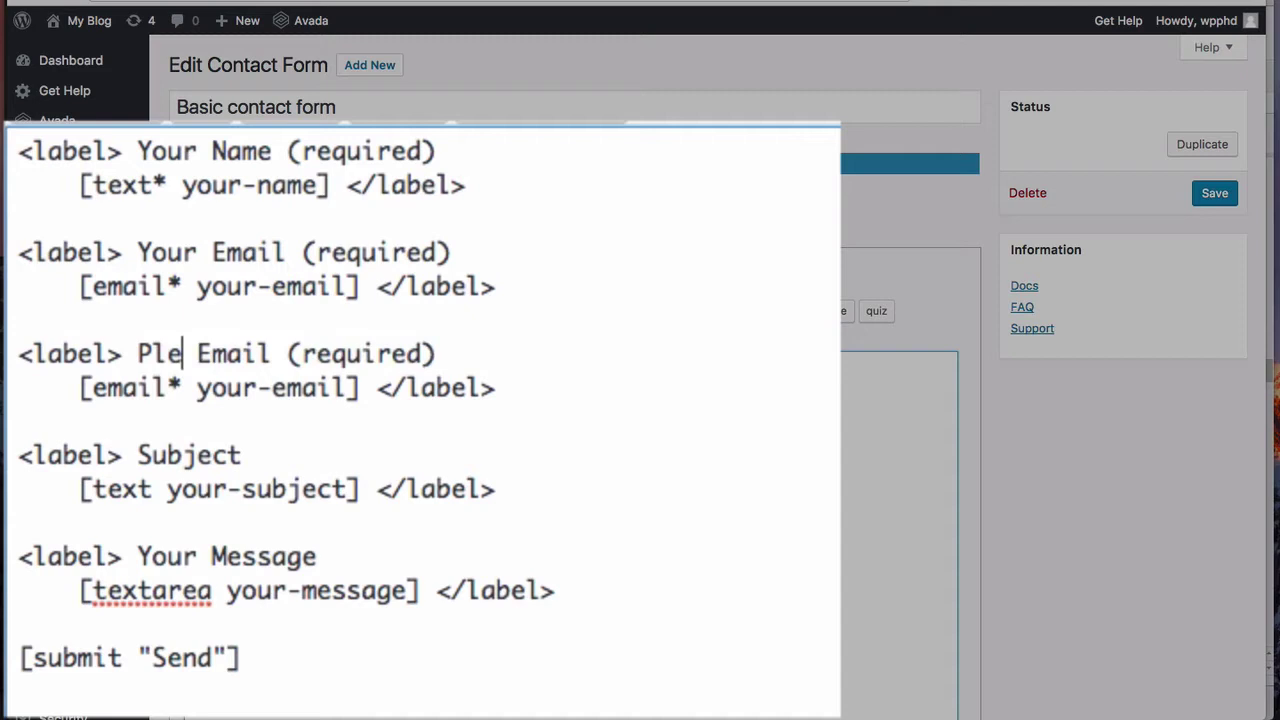
pyautogui.press('BackSpace')
pyautogui.press('BackSpace')
pyautogui.write('nfirm ')
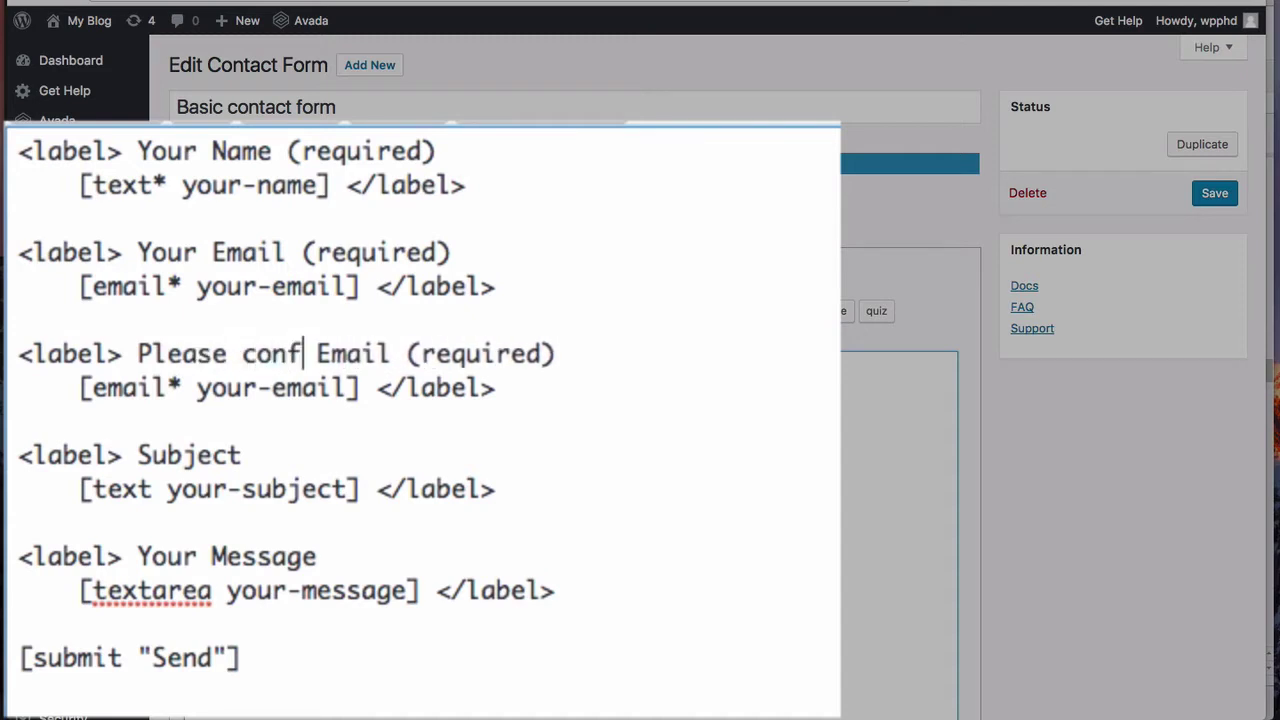
pyautogui.write('your')
pyautogui.press('Delete')
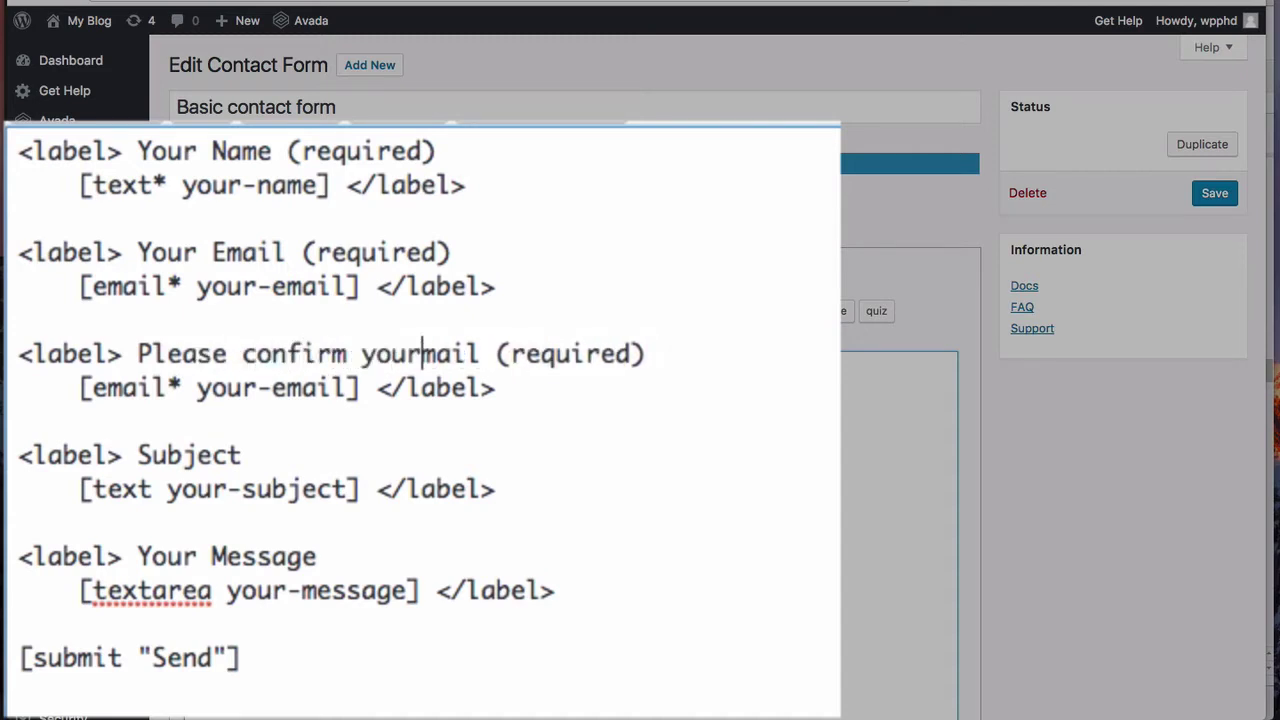
pyautogui.write('e')
pyautogui.moveTo(359, 388); pyautogui.dragTo(77, 388)
pyautogui.press('BackSpace')
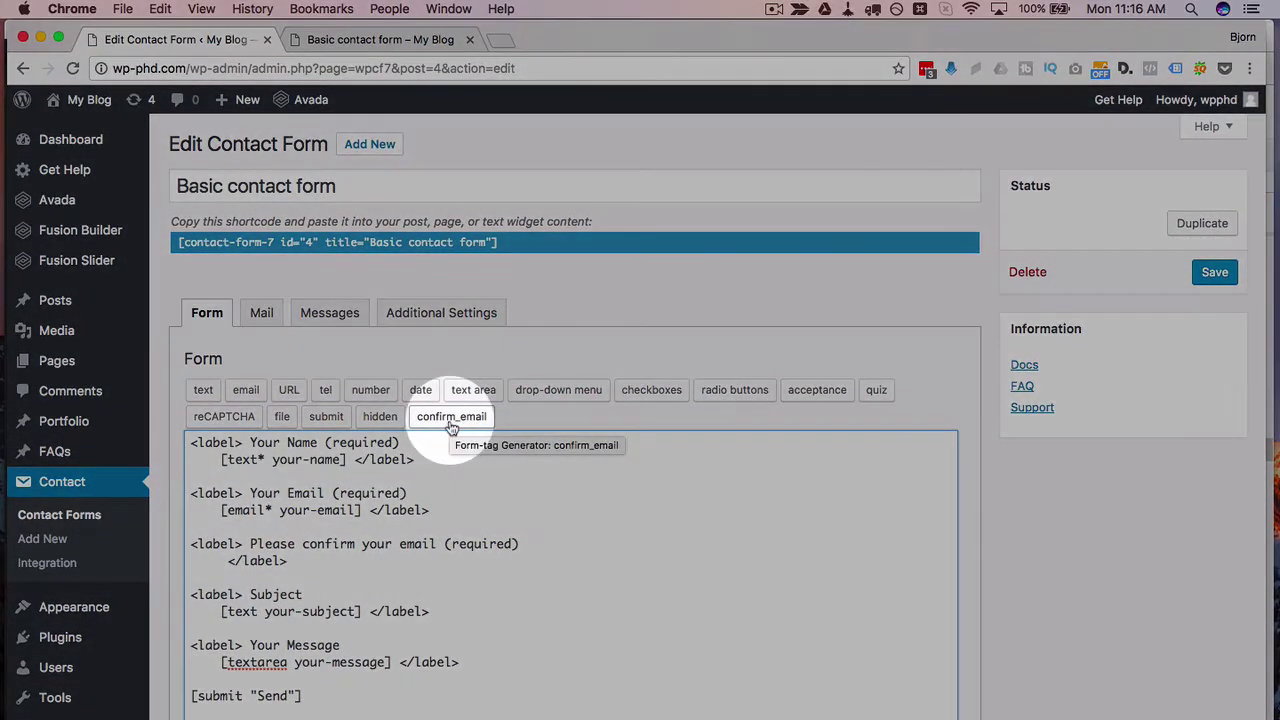
# Step: Insert a required confirm_email tag into the new label, save the form, and go to the live form tab
pyautogui.click(450, 418)
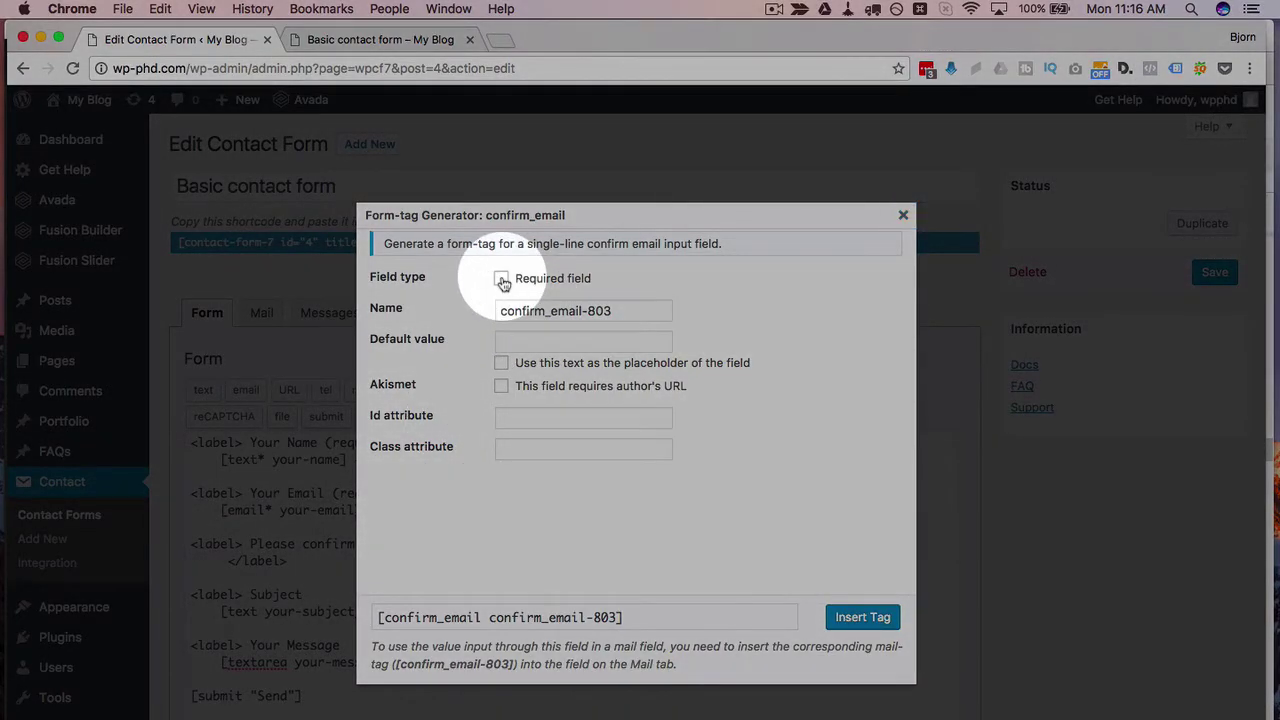
pyautogui.click(502, 280)
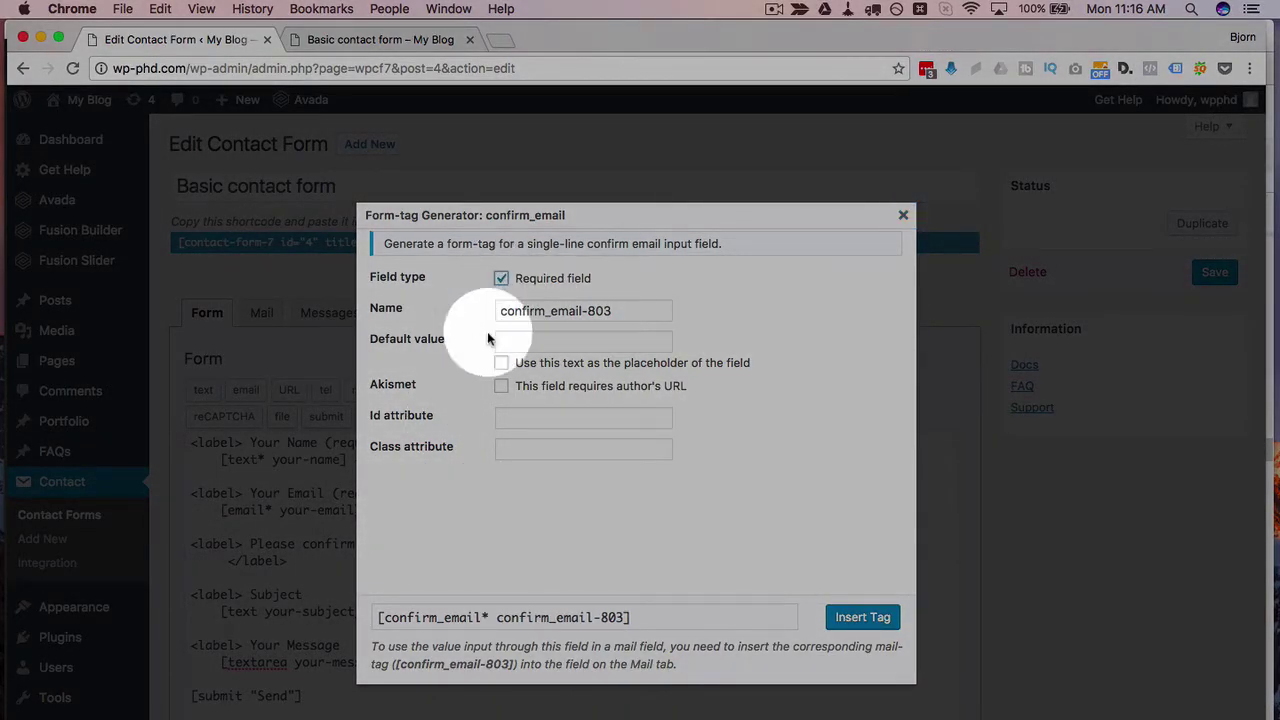
pyautogui.click(862, 618)
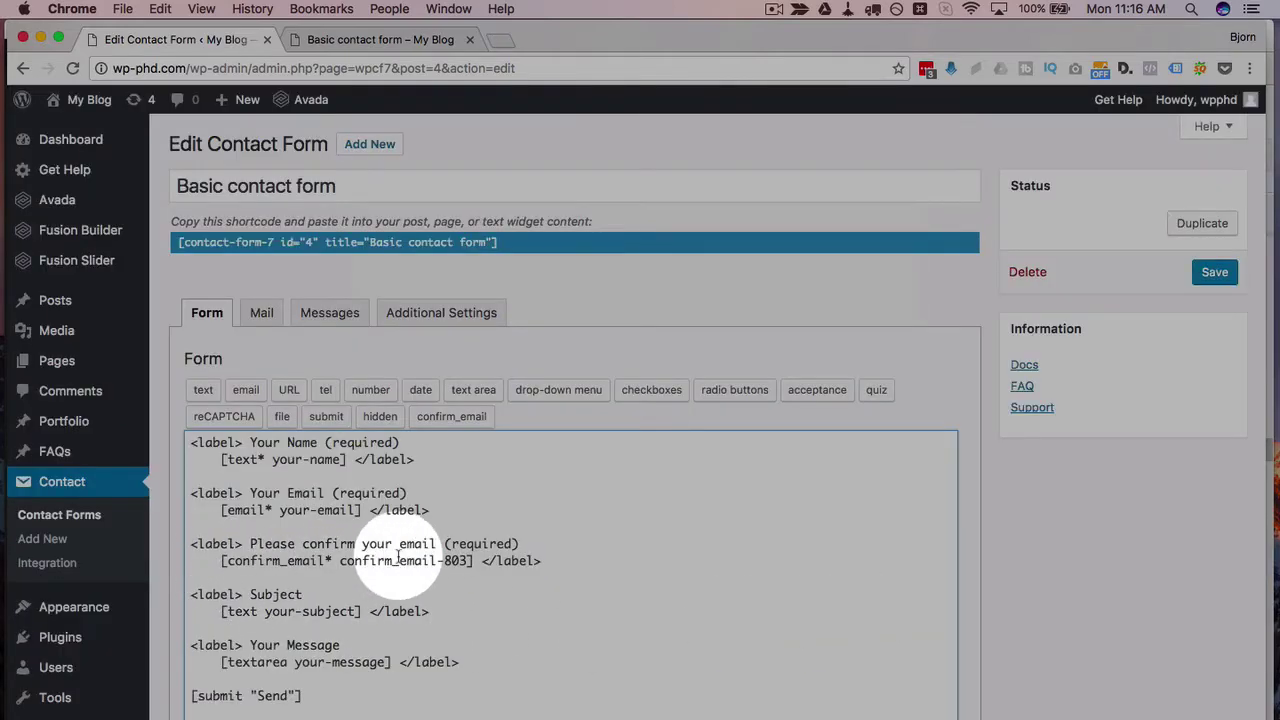
pyautogui.click(1222, 278)
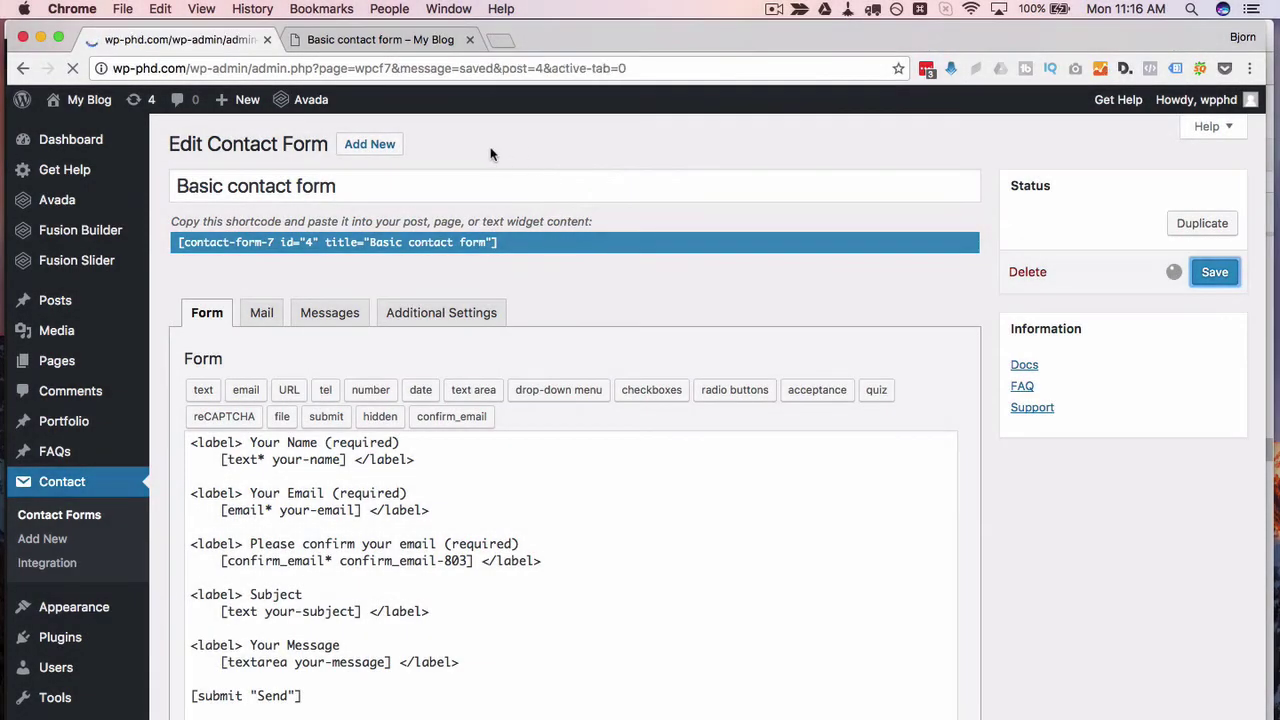
pyautogui.click(375, 40)
# Step: Reload the live form and check the new confirm-email field
pyautogui.press('super+r')
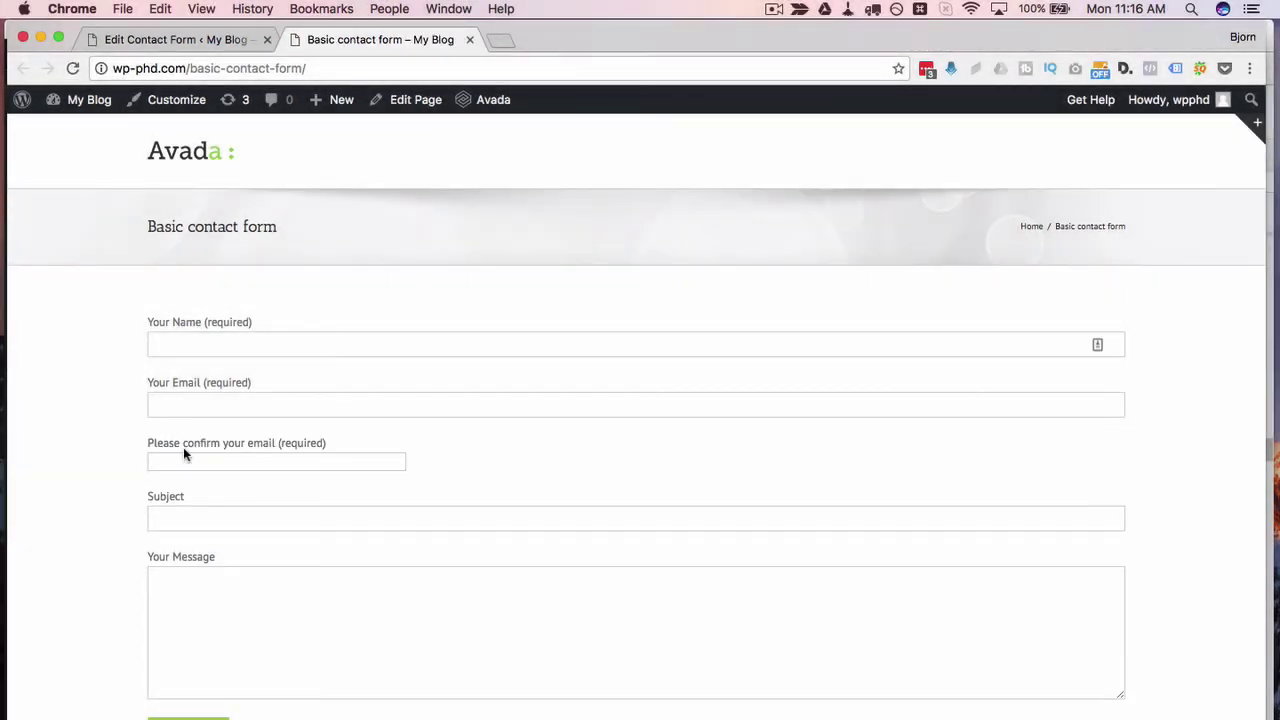
pyautogui.click(185, 460)
pyautogui.scroll(-3, 86, 415)
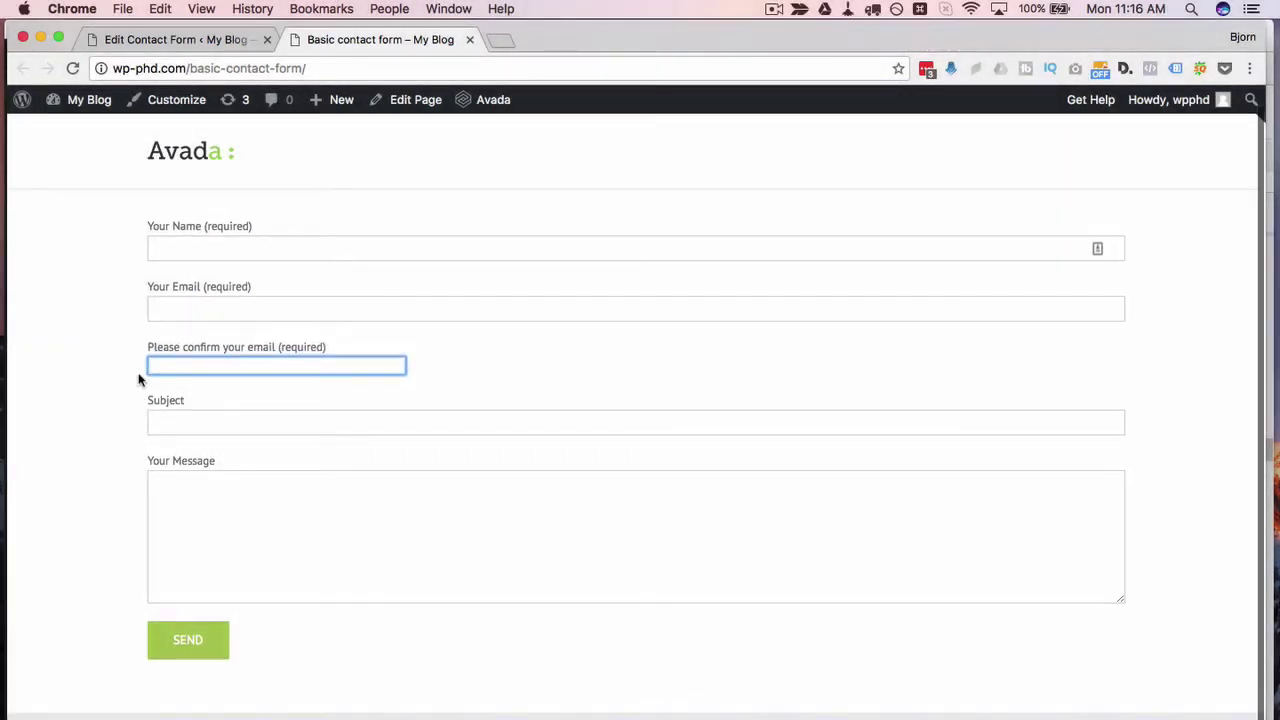
pyautogui.click(132, 385)
pyautogui.scroll(3, 118, 406)
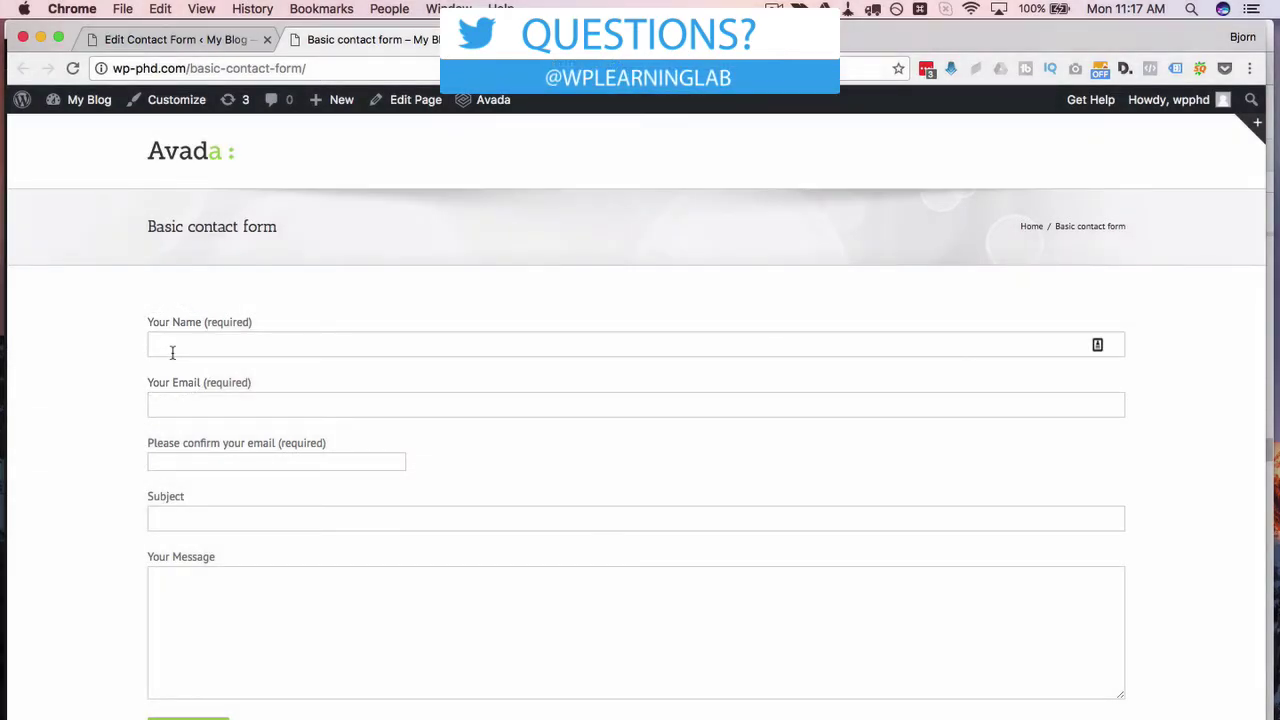
# Step: Enter one email address in the Email field and a different address in the confirmation field
pyautogui.click(172, 352)
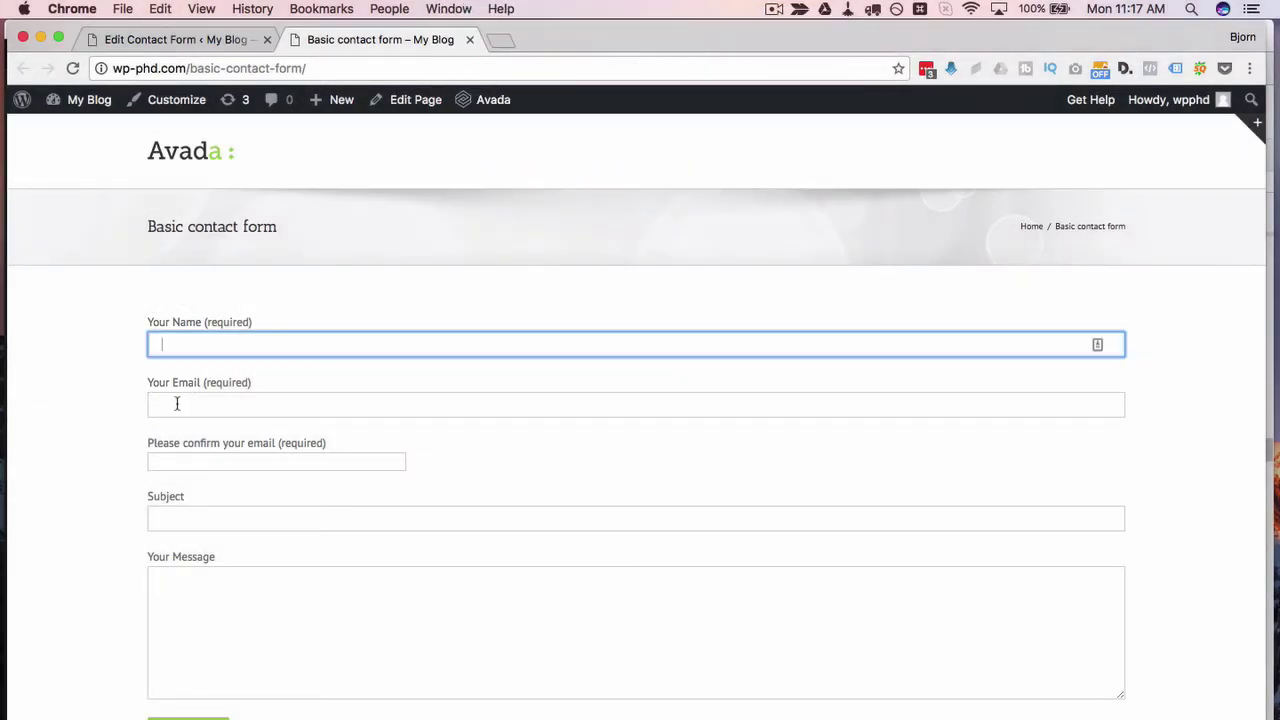
pyautogui.click(177, 403)
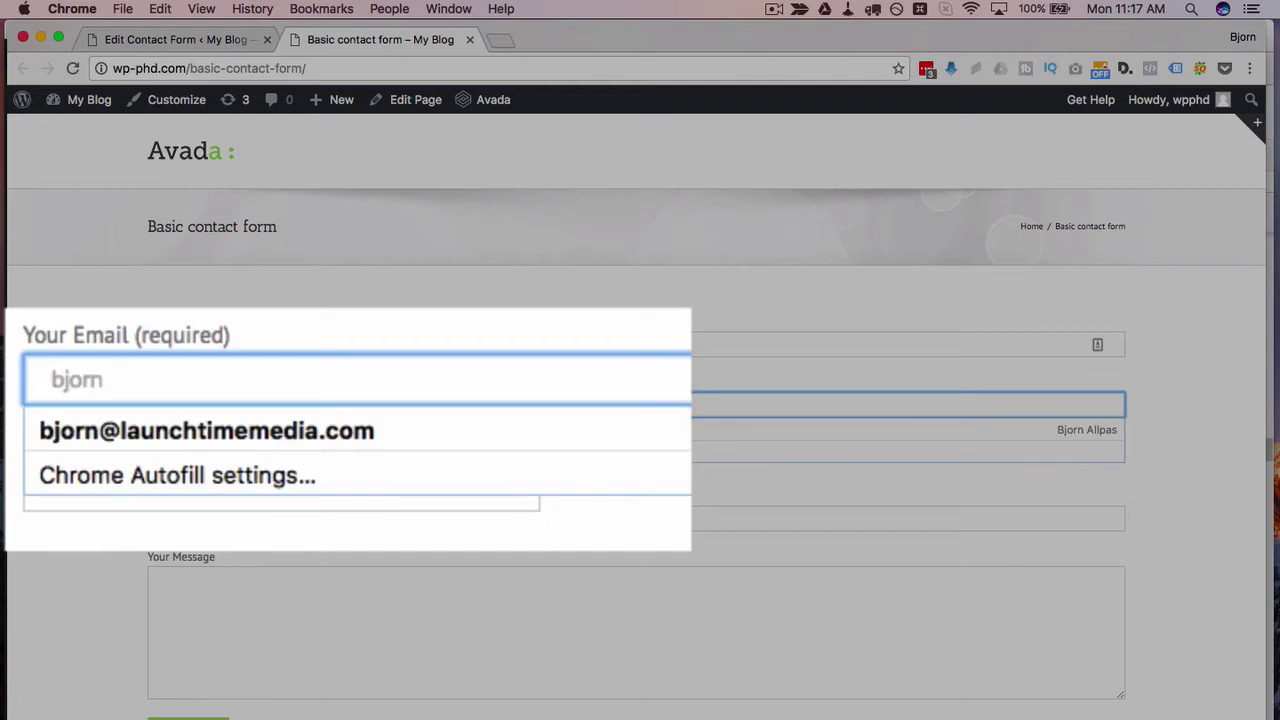
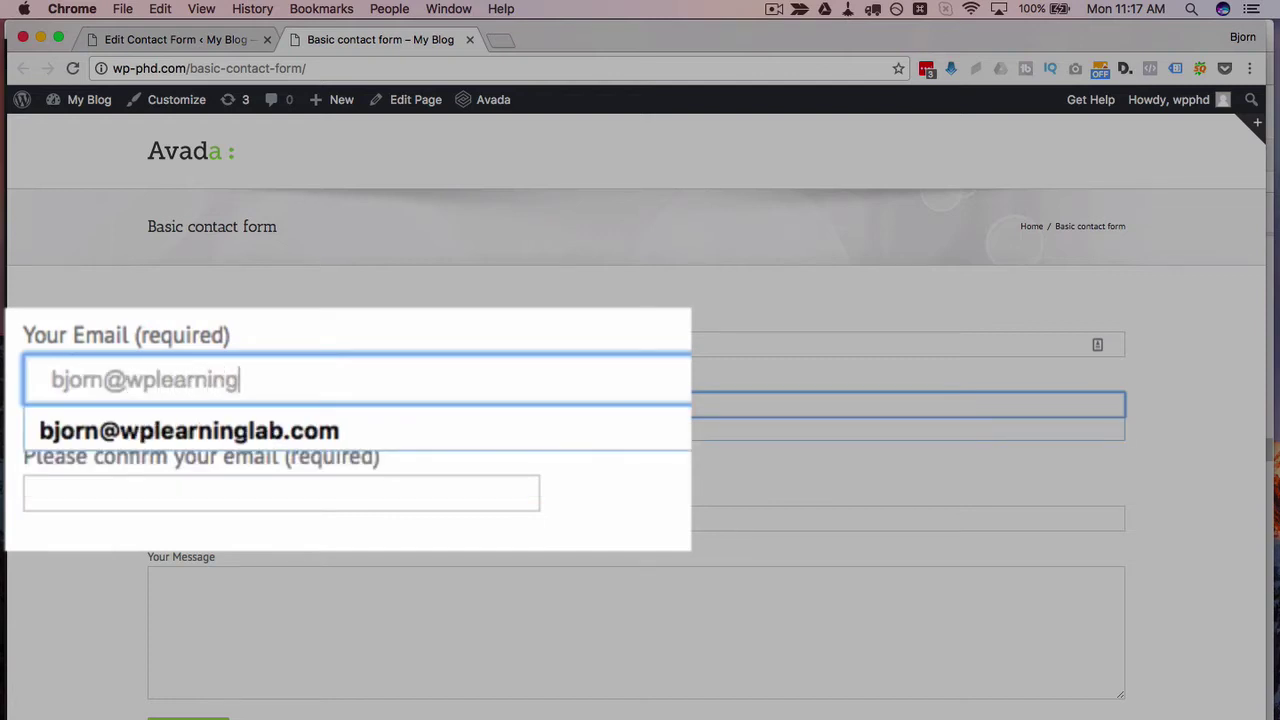
pyautogui.press('Tab')
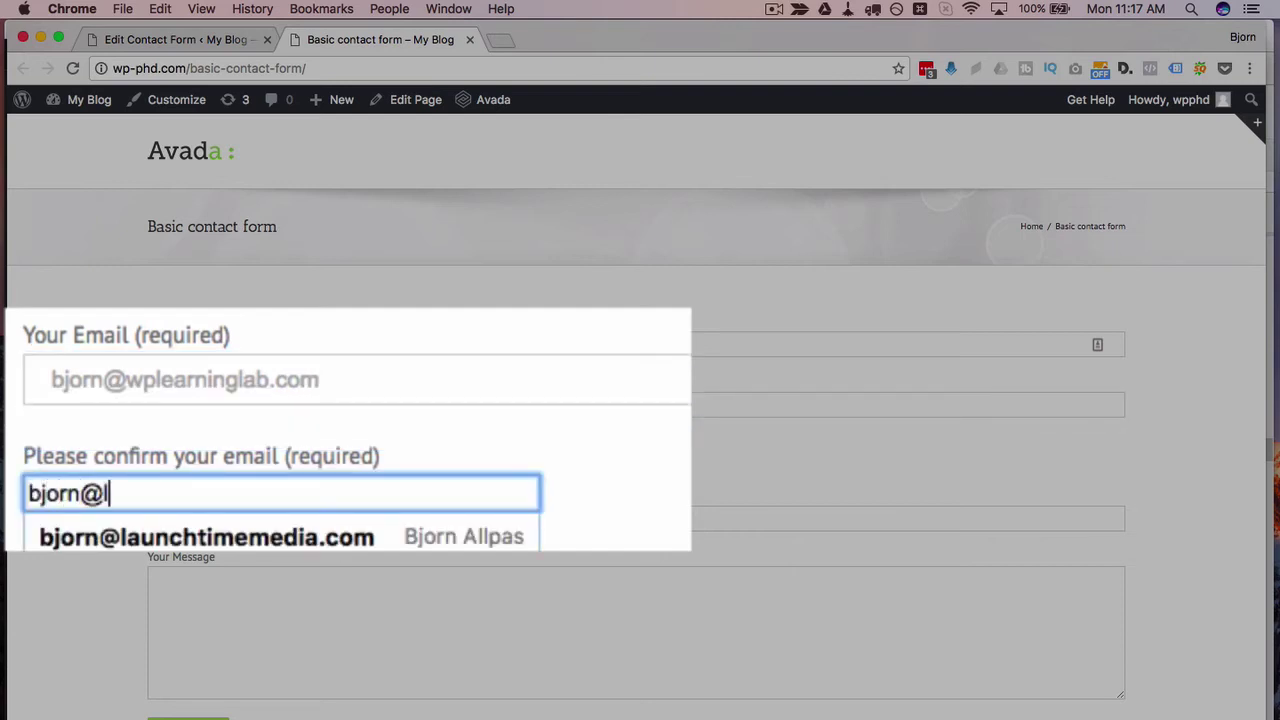
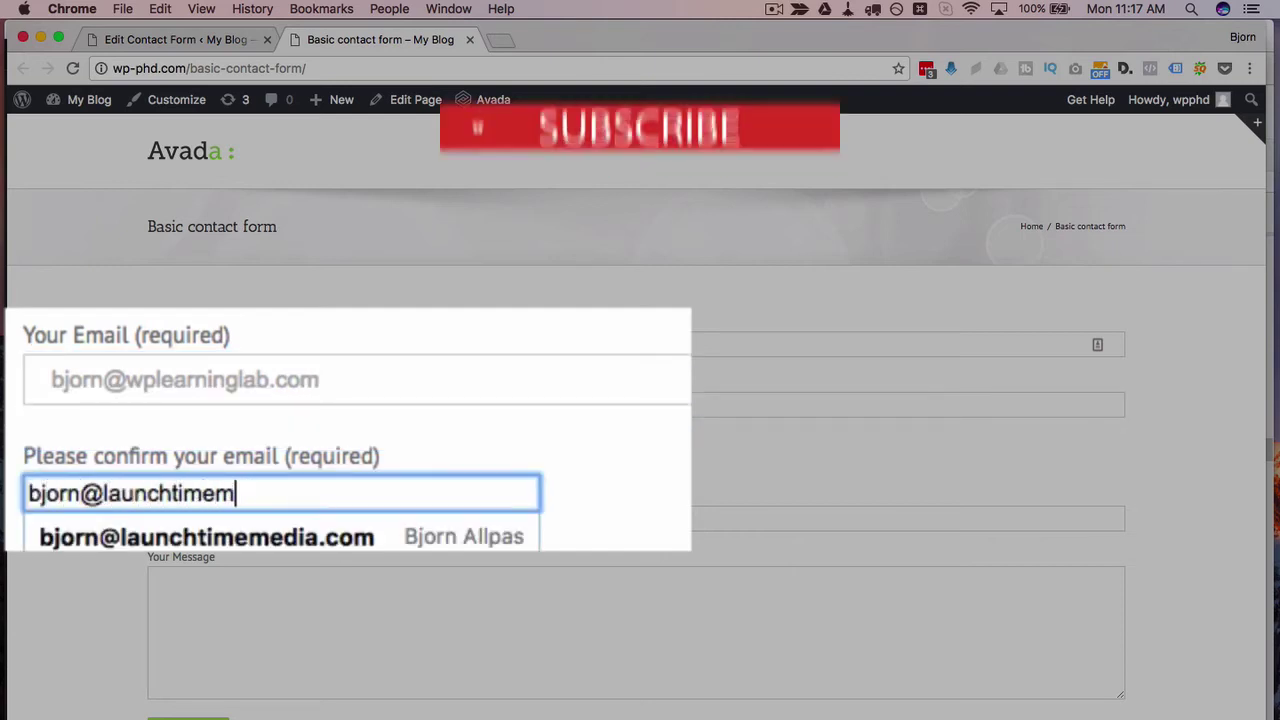
# Step: Fill in subject 'test', message 'Test', and the name field
pyautogui.press('Tab')
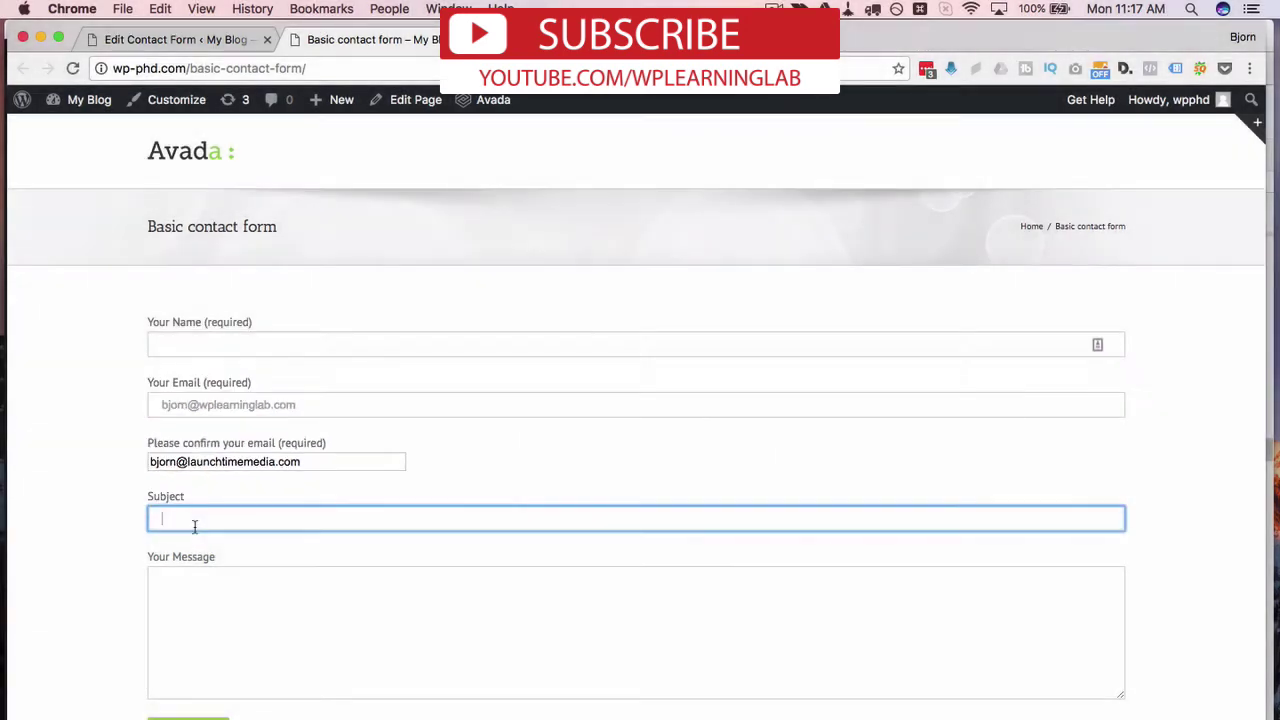
pyautogui.write('test')
pyautogui.click(219, 655)
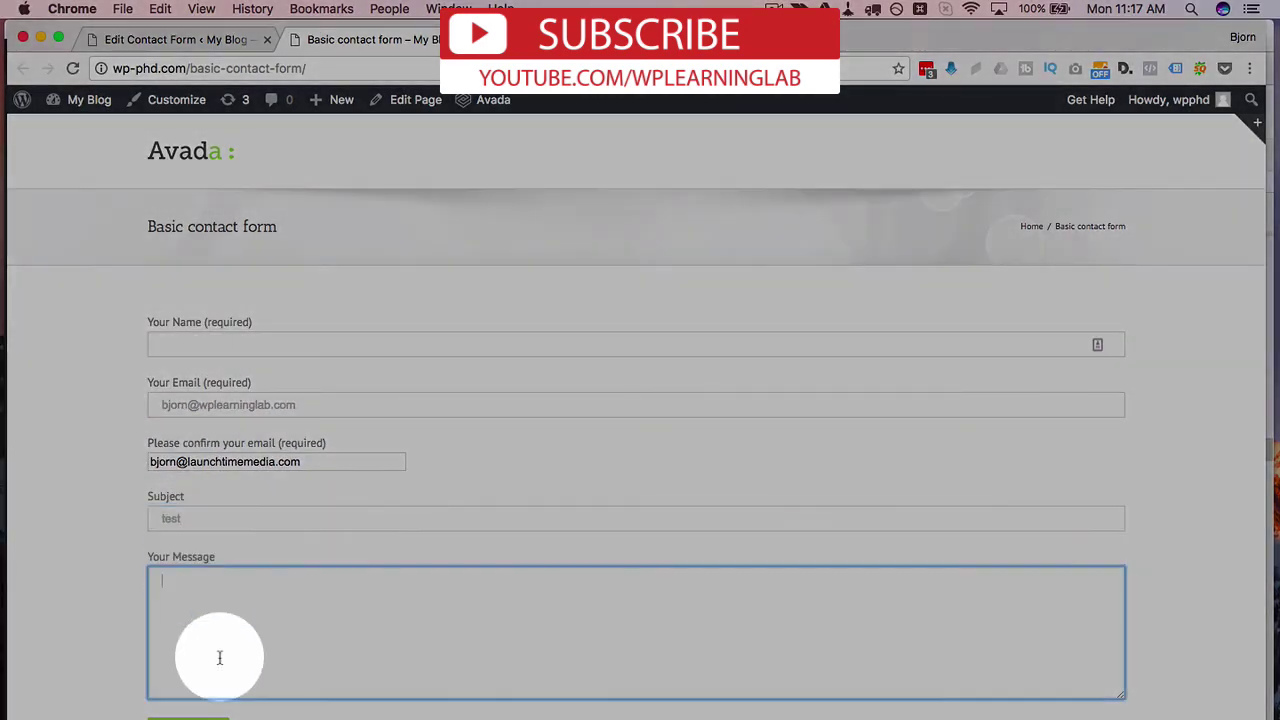
pyautogui.write('Test')
pyautogui.click(233, 344)
pyautogui.write('Bjorn')
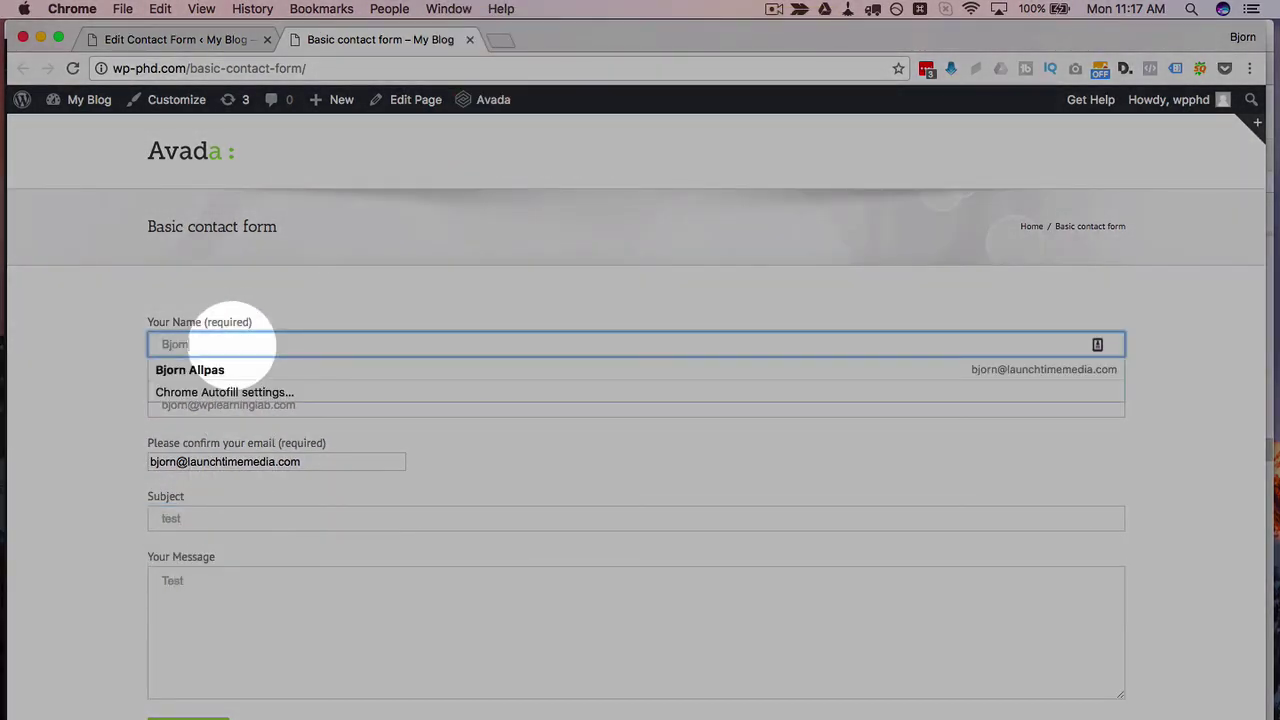
pyautogui.click(106, 534)
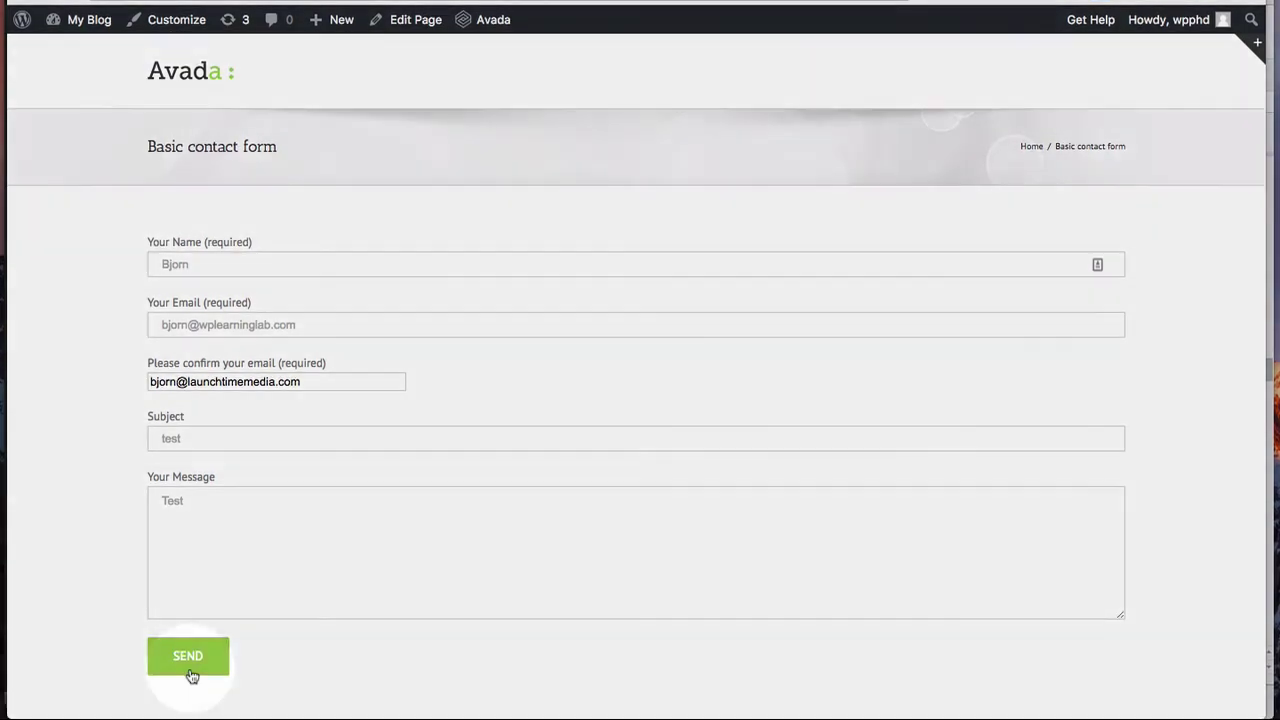
# Step: Submit the form with mismatched emails and read the resulting field-error message
pyautogui.click(189, 668)
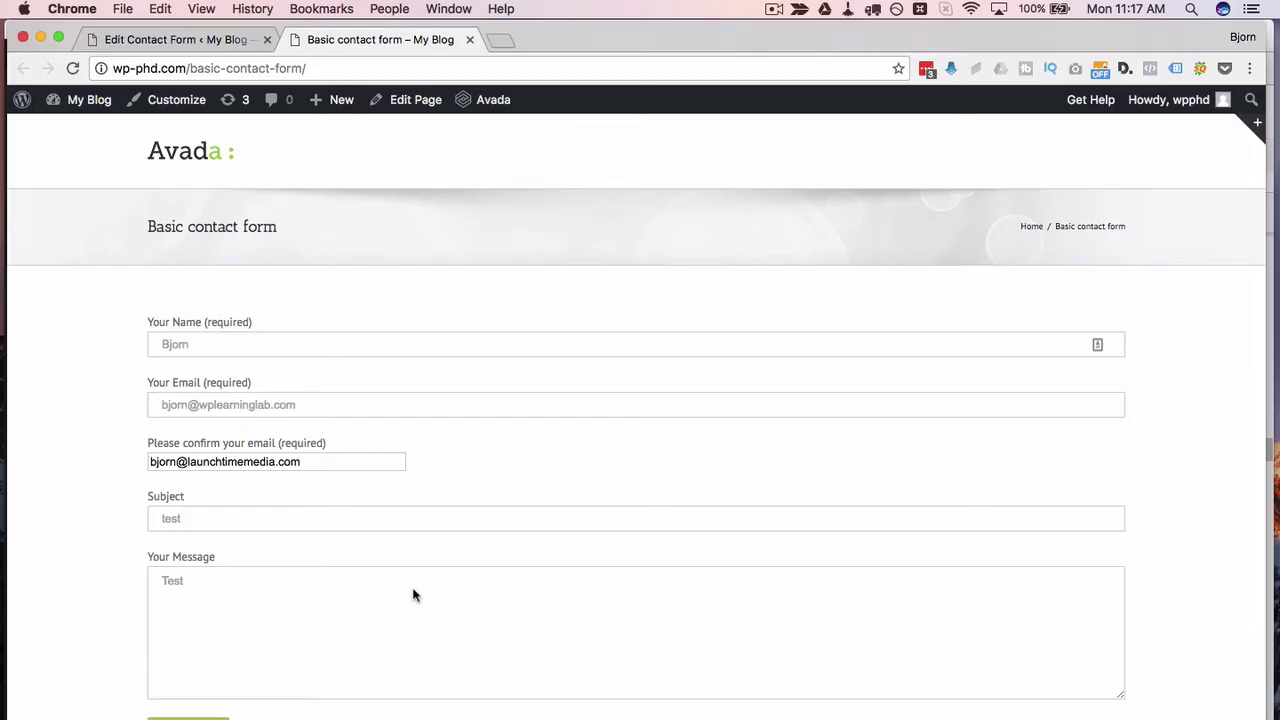
pyautogui.scroll(-2, 304, 399)
pyautogui.scroll(-1, 229, 437)
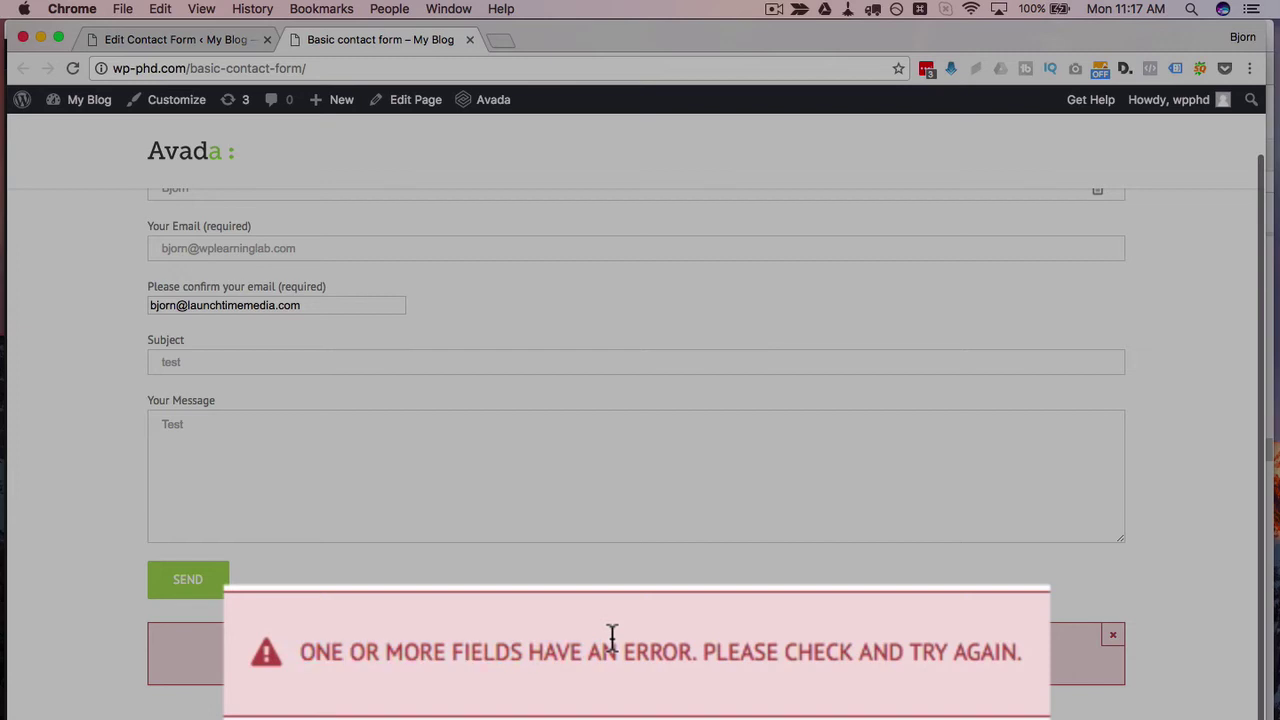
pyautogui.tripleClick(833, 652)
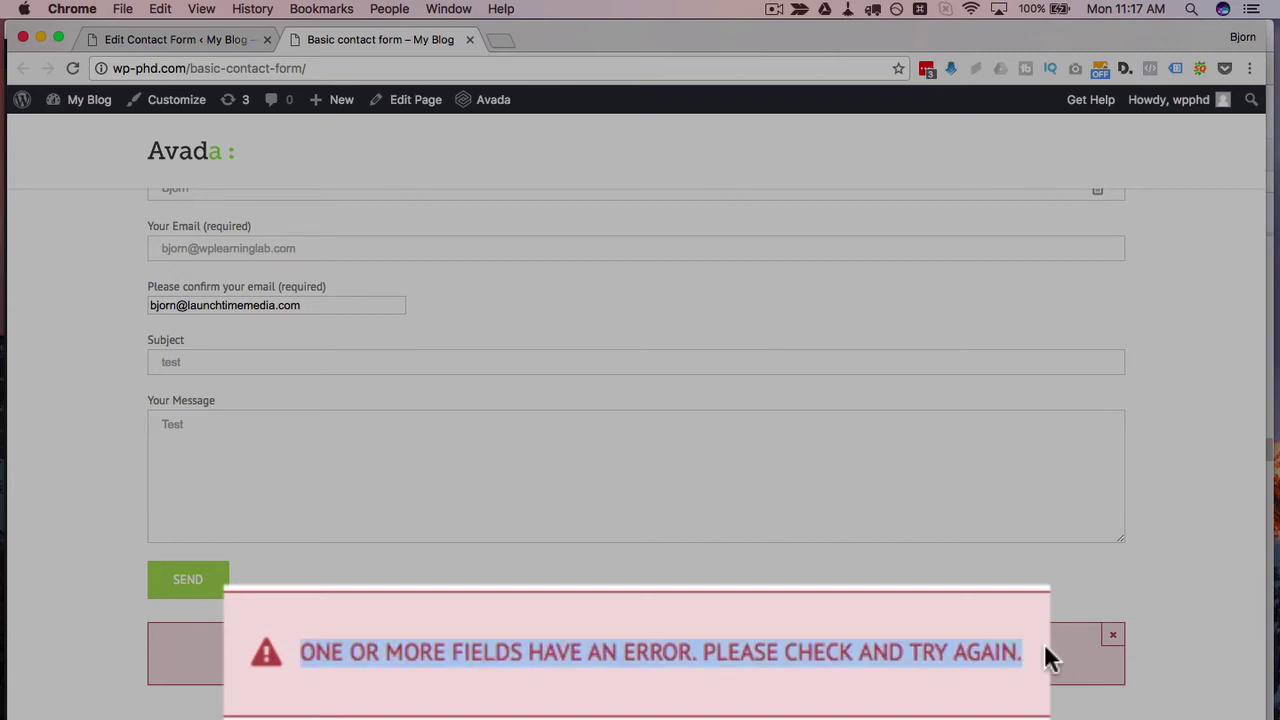
pyautogui.click(1047, 657)
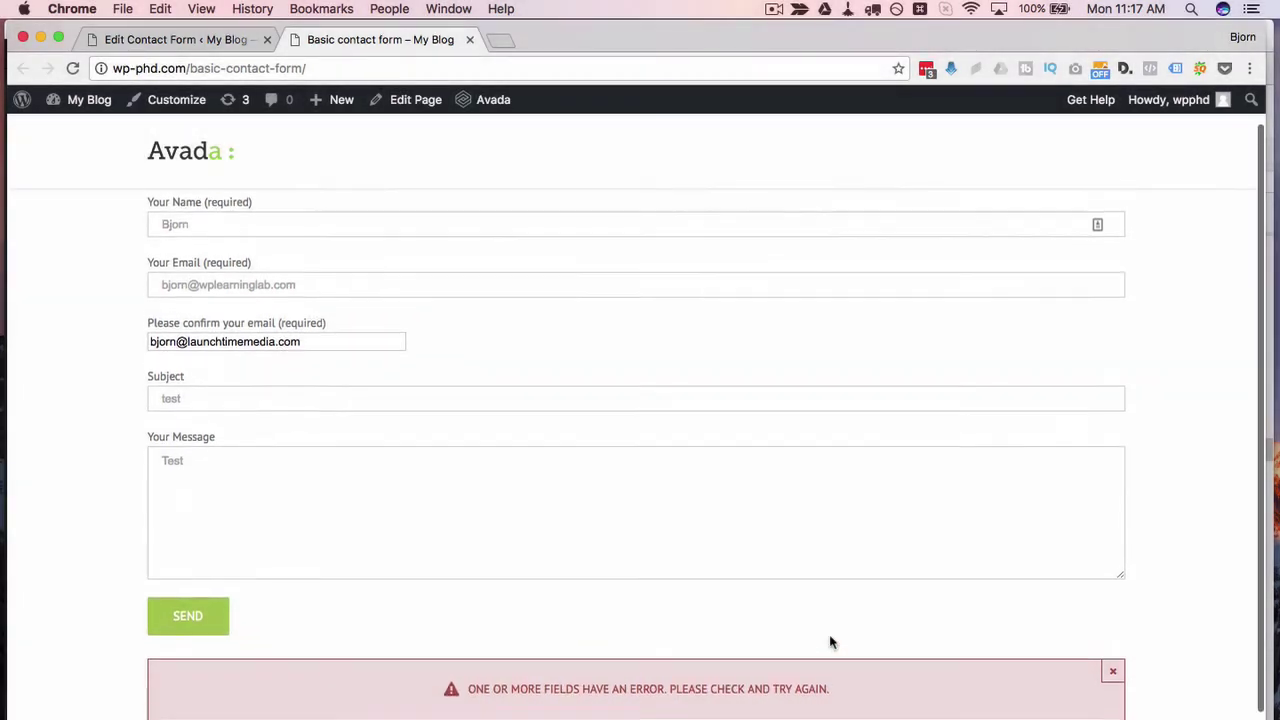
pyautogui.scroll(3, 829, 640)
# Step: Copy the main email address into the confirmation field and resubmit the form
pyautogui.click(370, 483)
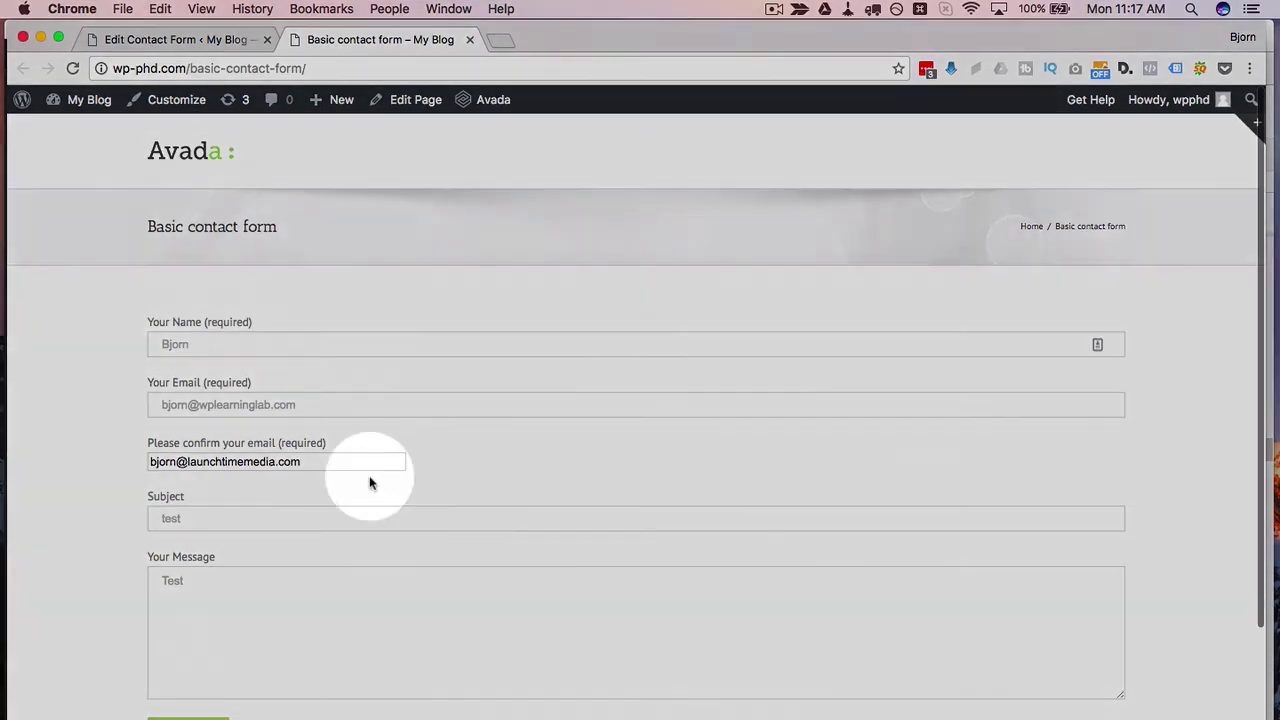
pyautogui.moveTo(306, 403); pyautogui.dragTo(143, 403)
pyautogui.press('cmd+c')
pyautogui.click(270, 461)
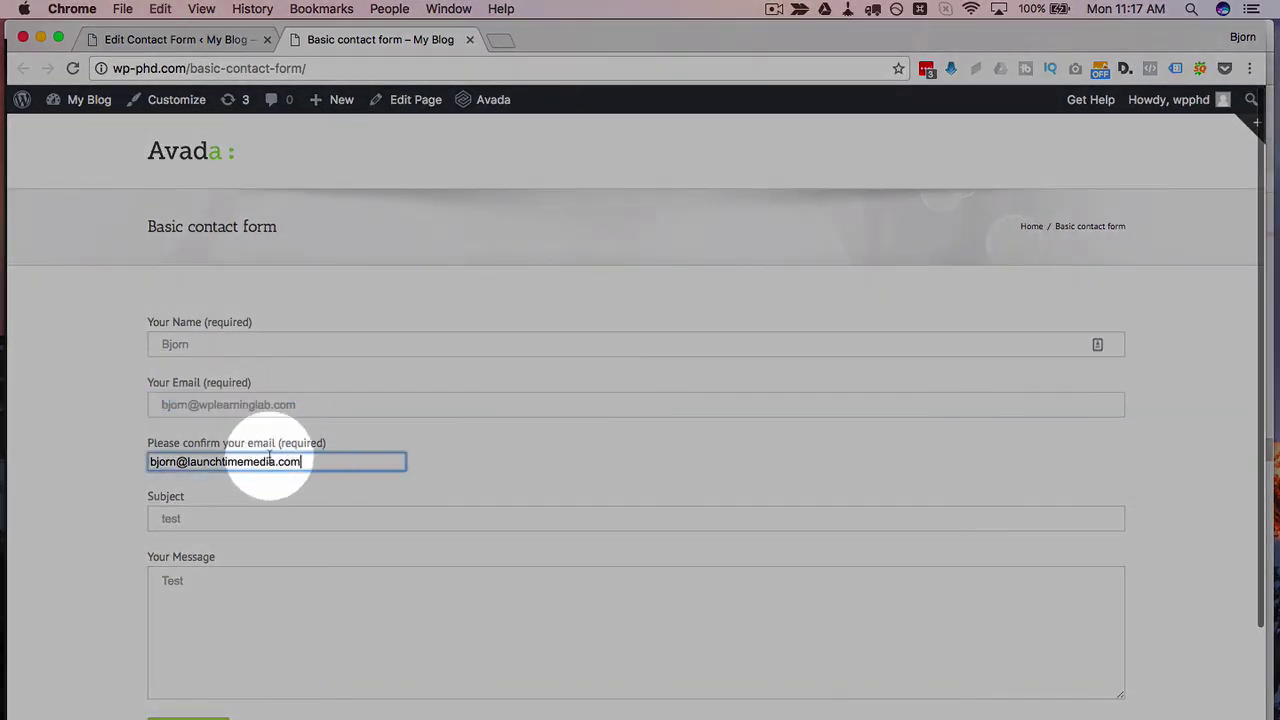
pyautogui.moveTo(302, 461); pyautogui.dragTo(114, 457)
pyautogui.press('cmd+v')
pyautogui.click(106, 522)
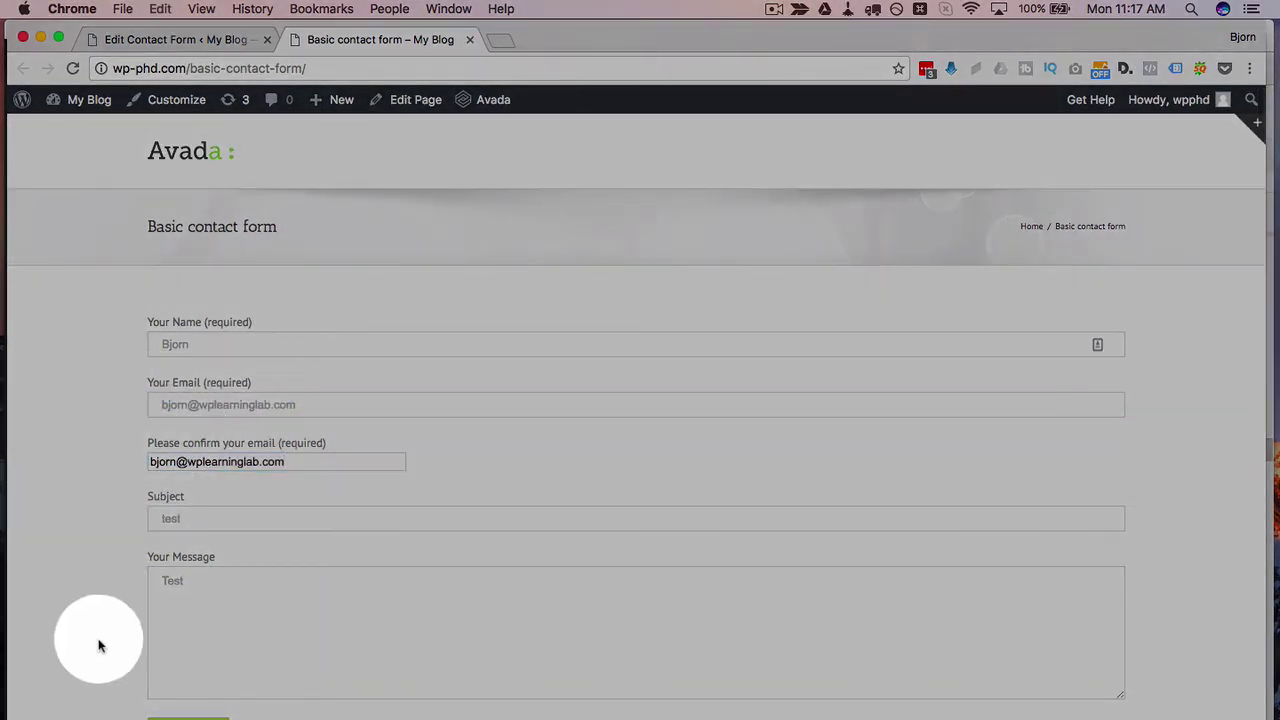
pyautogui.scroll(-2, 99, 645)
pyautogui.click(190, 650)
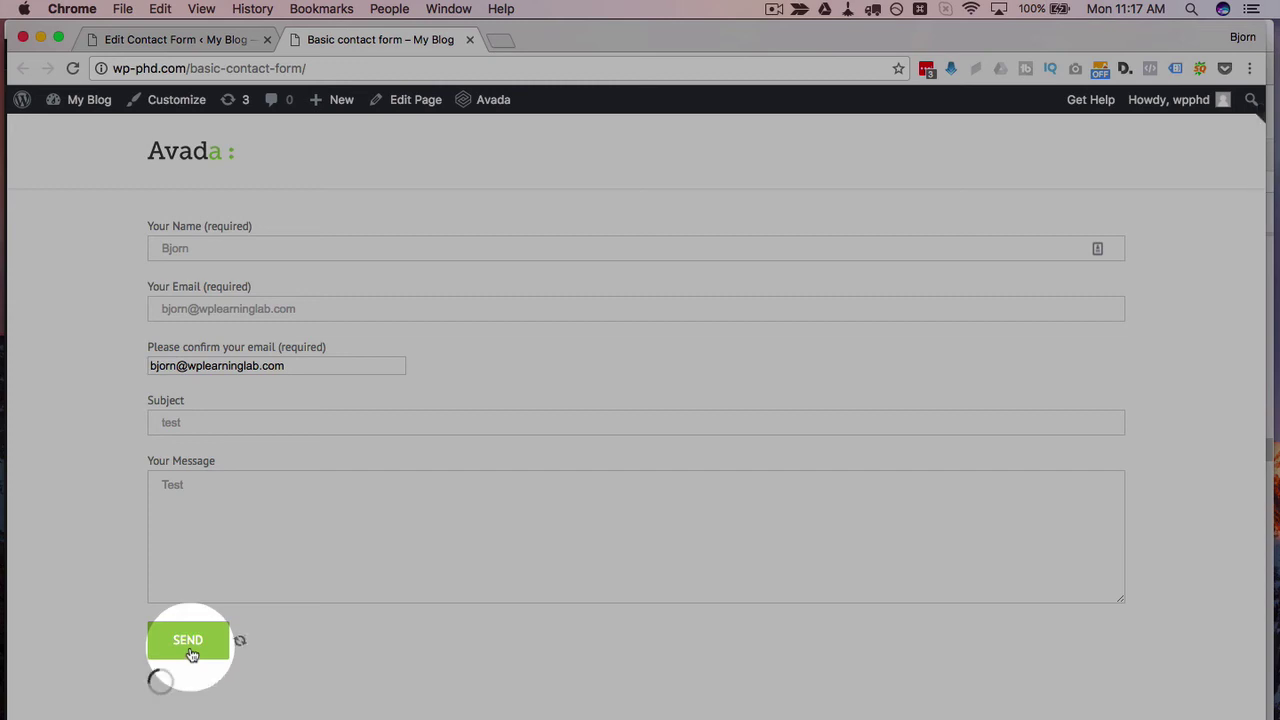